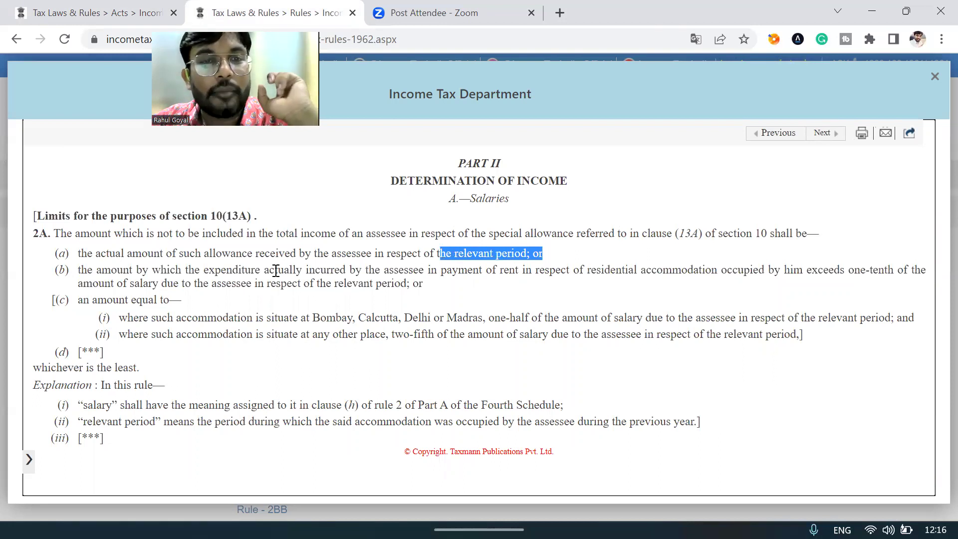
Step: Examine Rule 2A by highlighting clause (b), the one-half and two-fifth limits in clause (c), and the definition of salary
left_click_drag(101, 271, 852, 285)
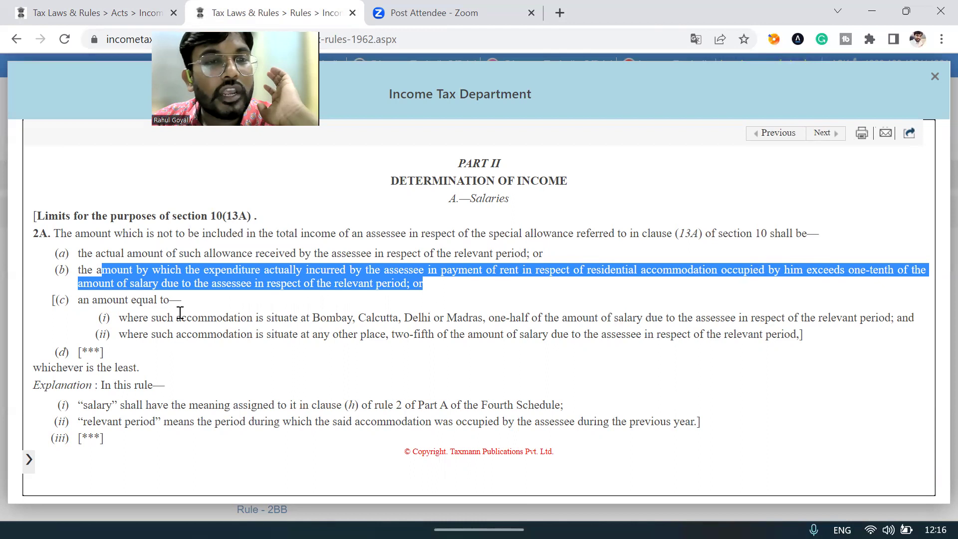
left_click_drag(79, 299, 488, 316)
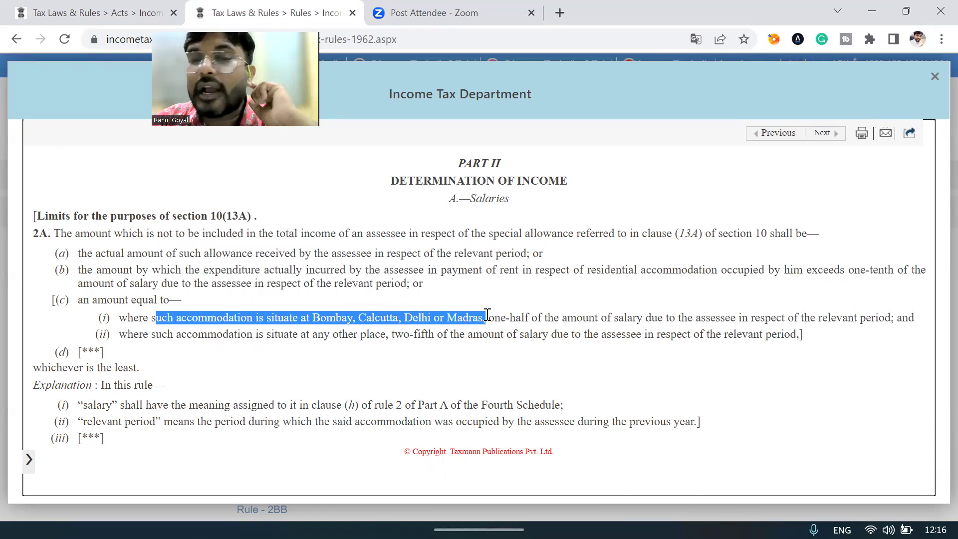
left_click_drag(488, 318, 634, 319)
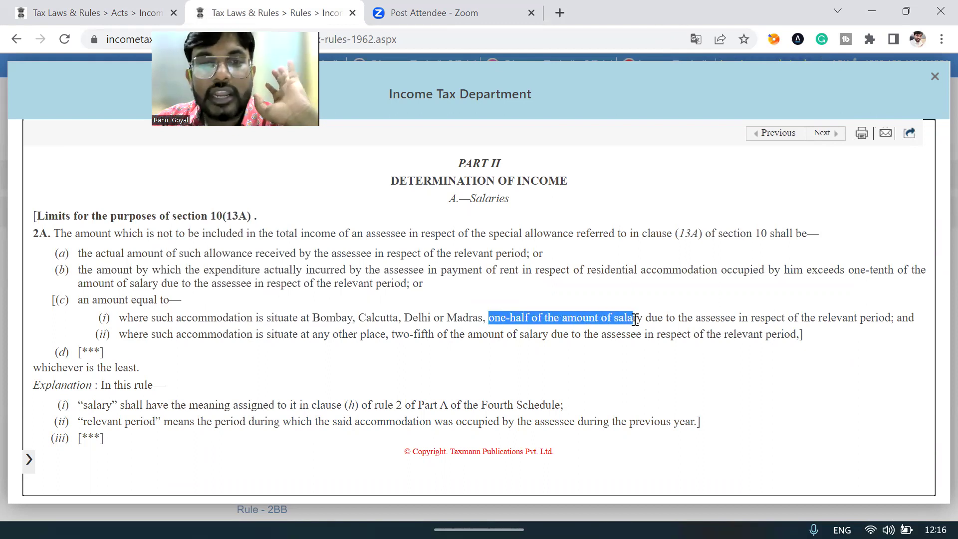
left_click_drag(313, 334, 520, 330)
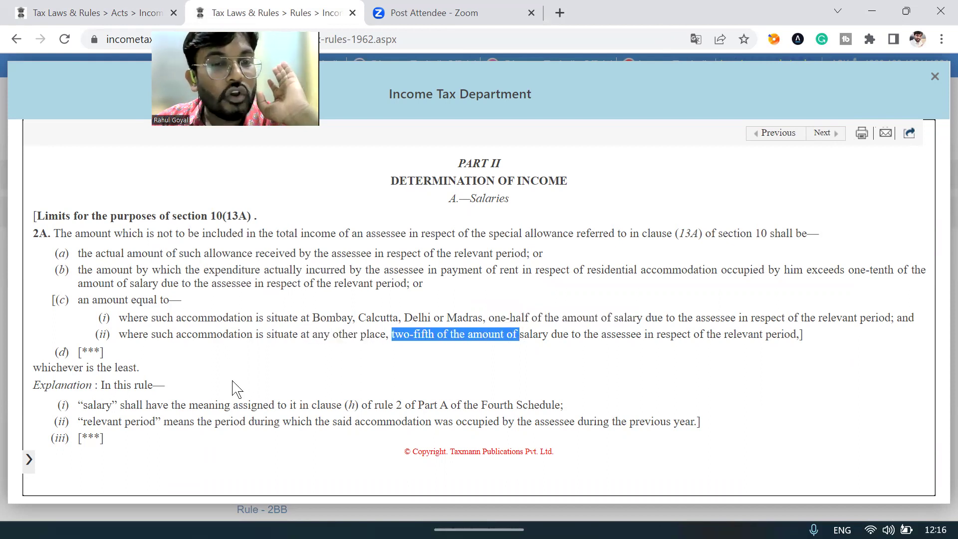
left_click_drag(243, 405, 563, 400)
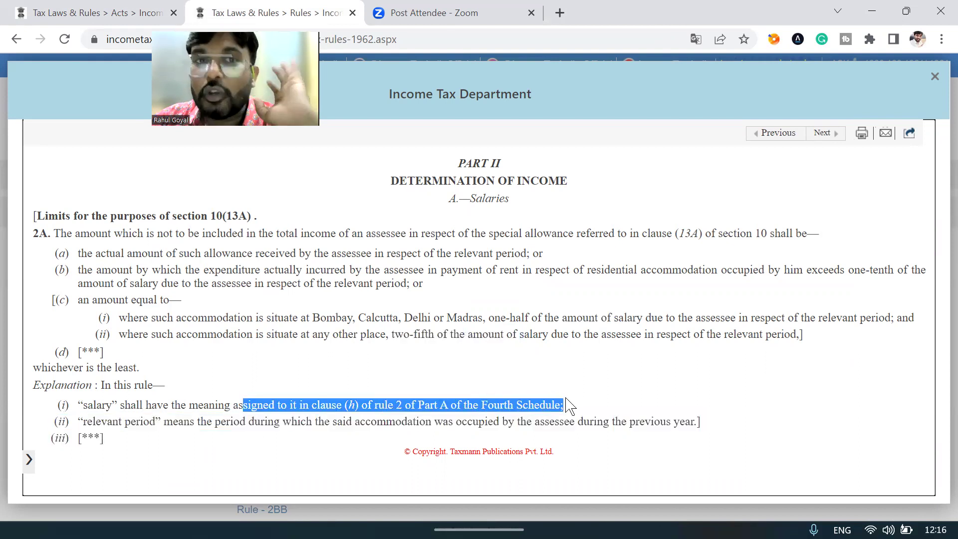
Step: Switch to the Excel workbook and zoom Sheet3 to 150%
left_click(543, 511)
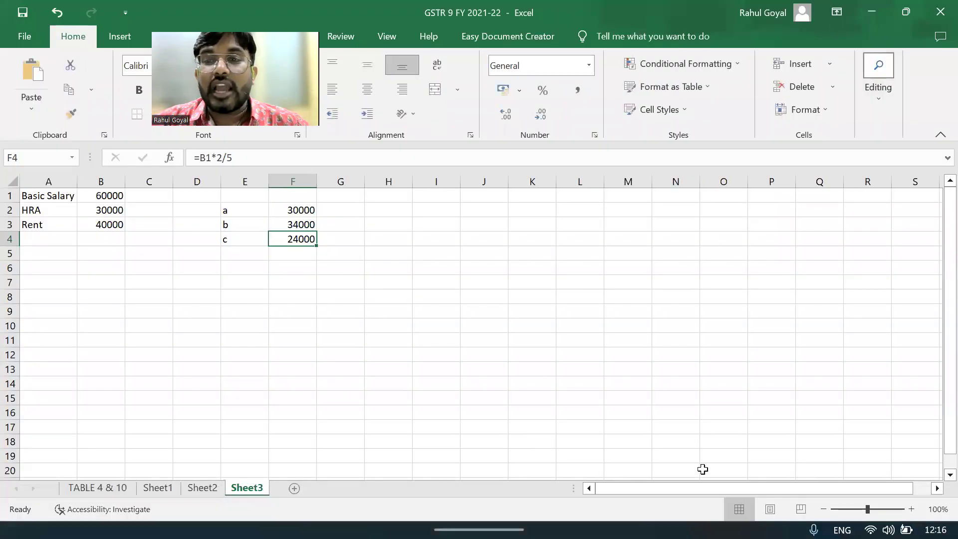
left_click(911, 509)
left_click(911, 509)
left_click(911, 509)
left_click(911, 509)
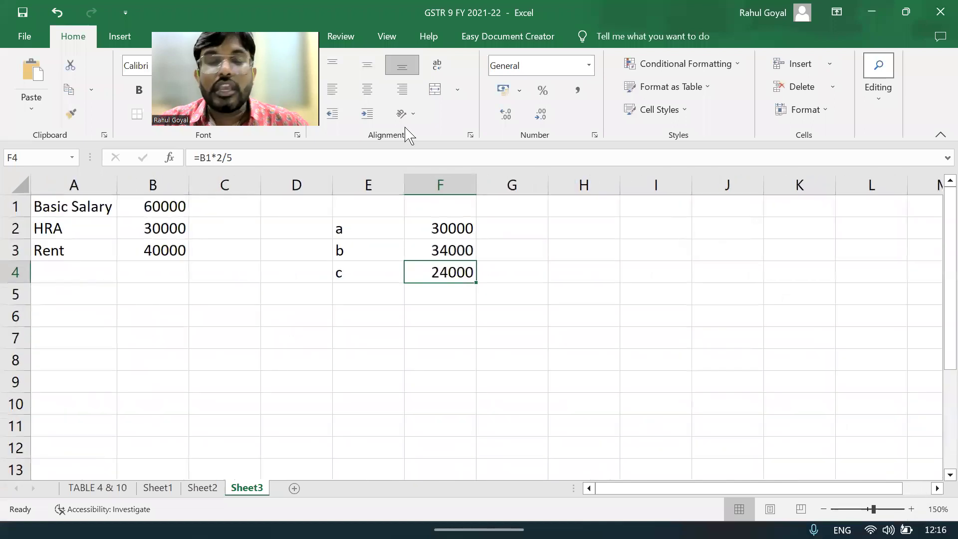
Step: Review the example inputs in A1:B3, going through the basic salary and HRA labels and amounts
left_click_drag(90, 208, 177, 251)
left_click_drag(494, 145, 499, 147)
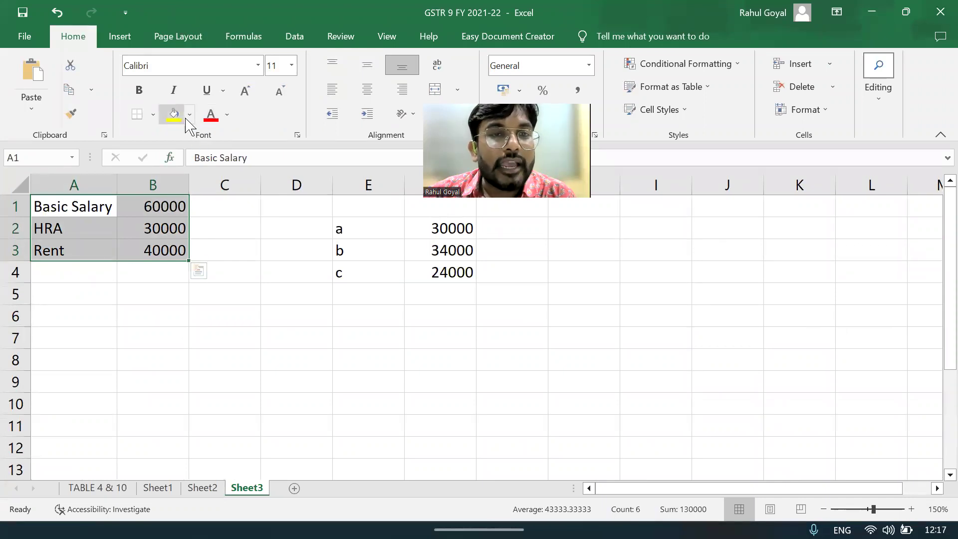
left_click(100, 206)
left_click(137, 207)
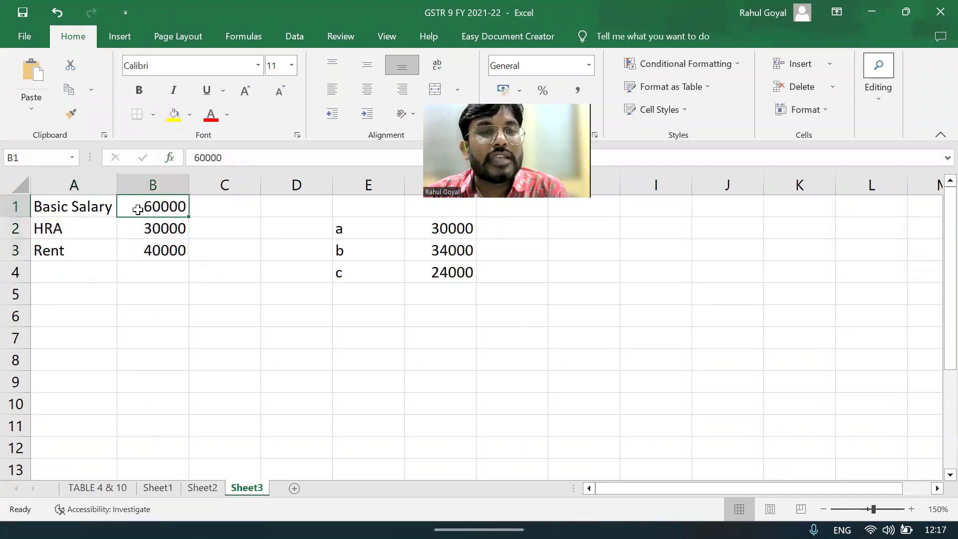
left_click(60, 225)
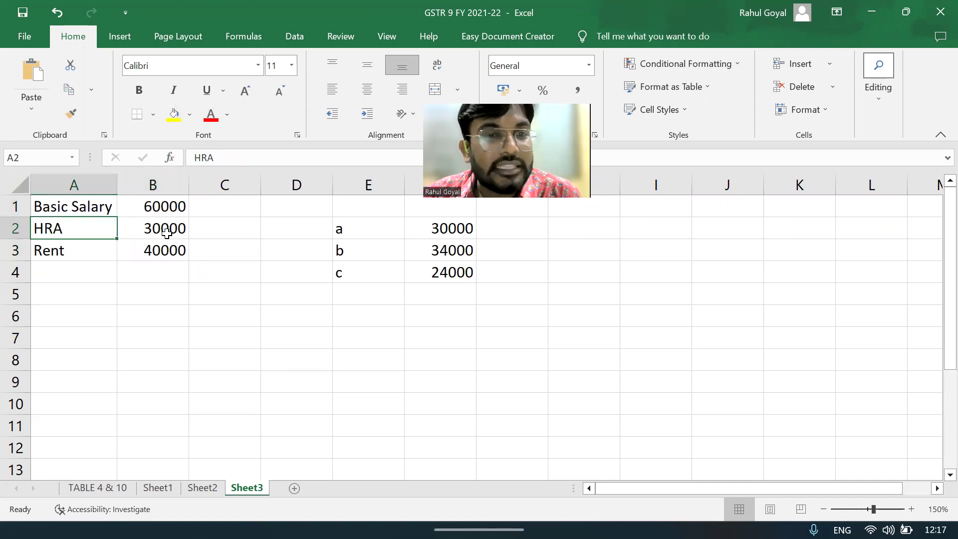
left_click(164, 232)
Step: Change the Rent label in cell A3 to "Rent pay"
left_click(88, 252)
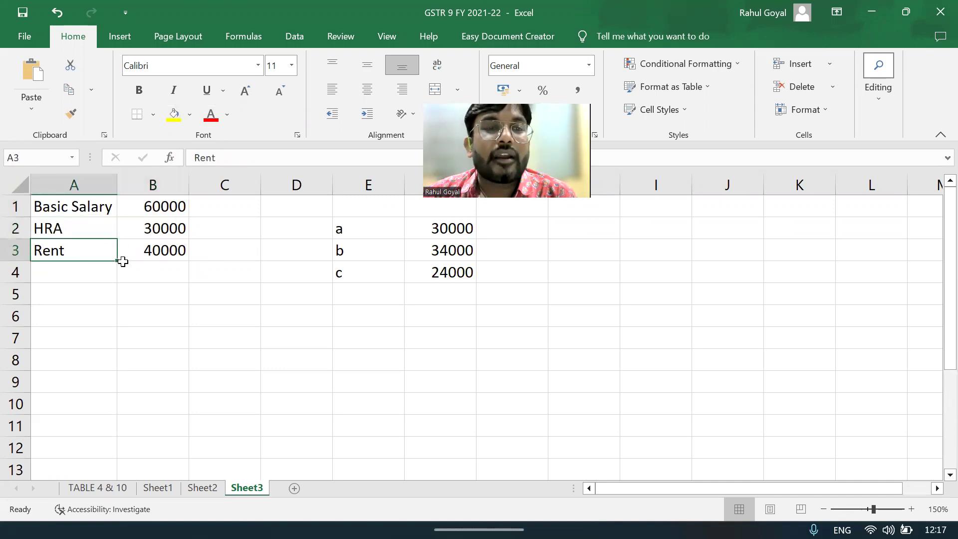
double_click(92, 251)
type("pay")
key("Return")
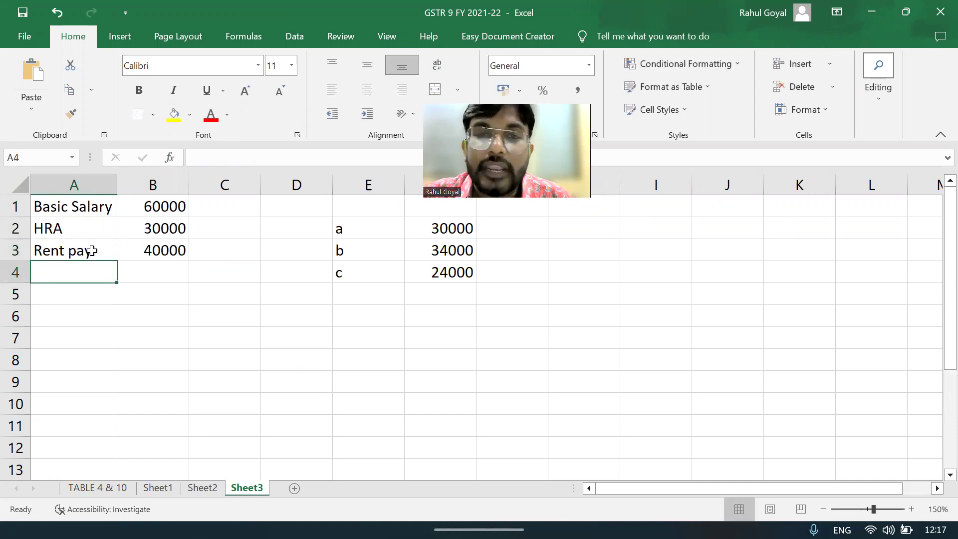
Step: Highlight clause (a) of Rule 2A in the browser and compare it with the HRA and row a amounts in Excel
left_click(443, 512)
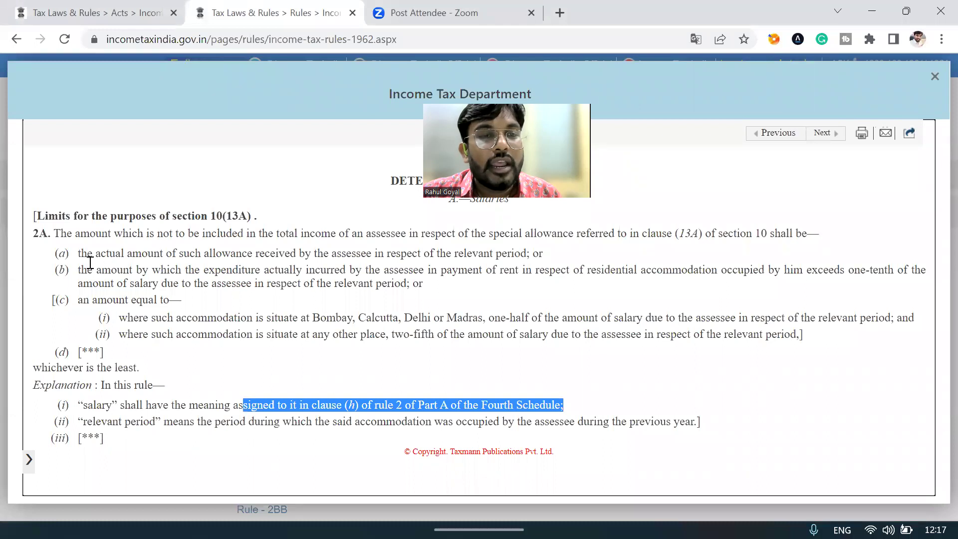
left_click_drag(78, 252, 343, 250)
key("alt+Tab")
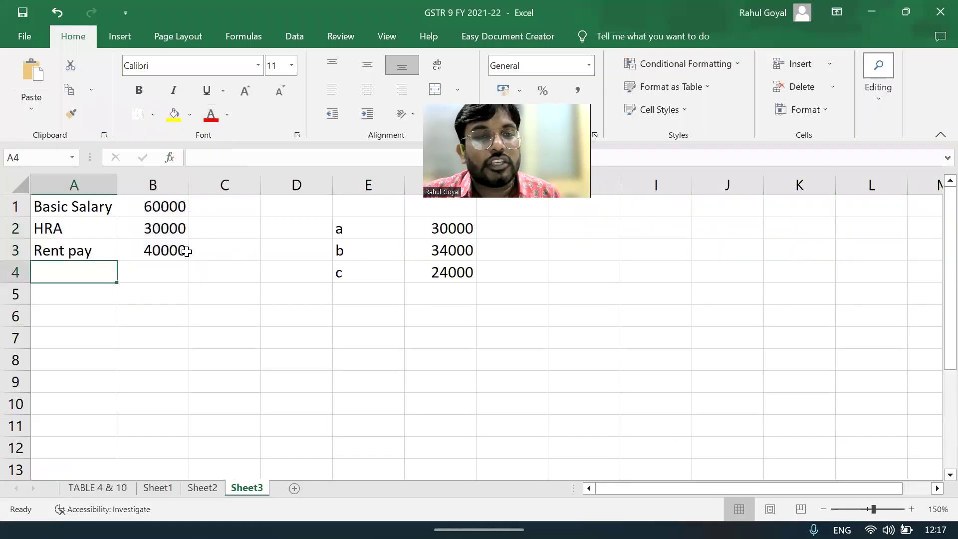
left_click(74, 226)
left_click(161, 228)
left_click(344, 229)
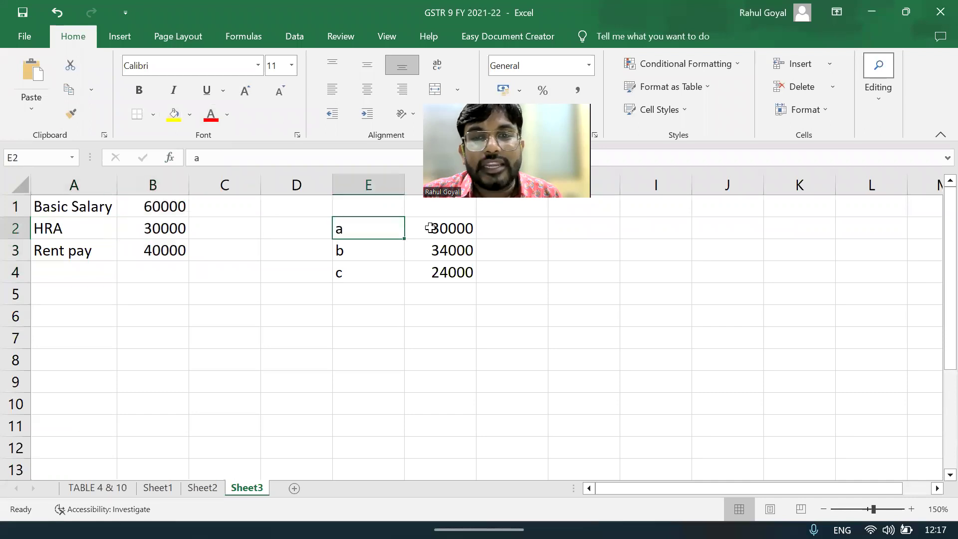
left_click(437, 226)
Step: Switch to the browser and highlight clause (b) of Rule 2A on rent payment and the word "exceeds"
key("alt+Tab")
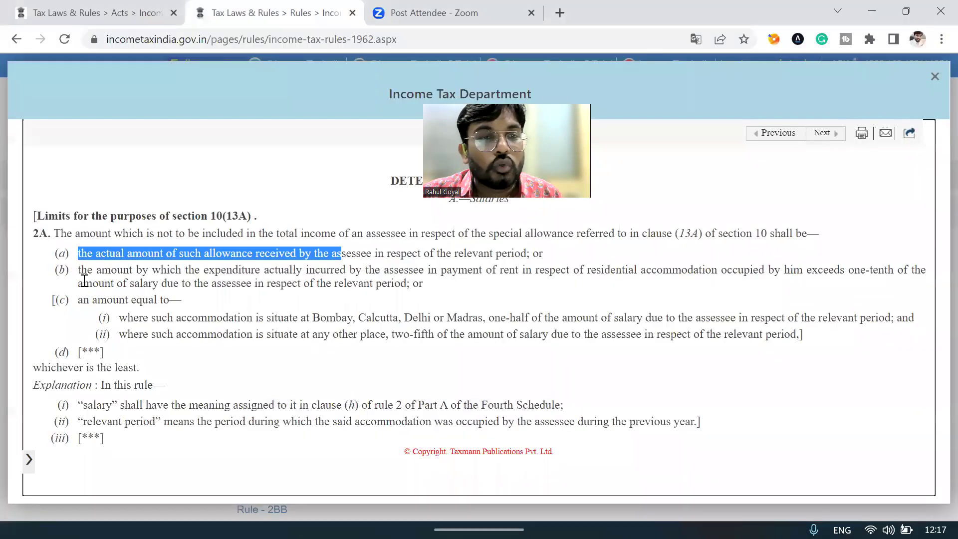
left_click_drag(80, 270, 530, 272)
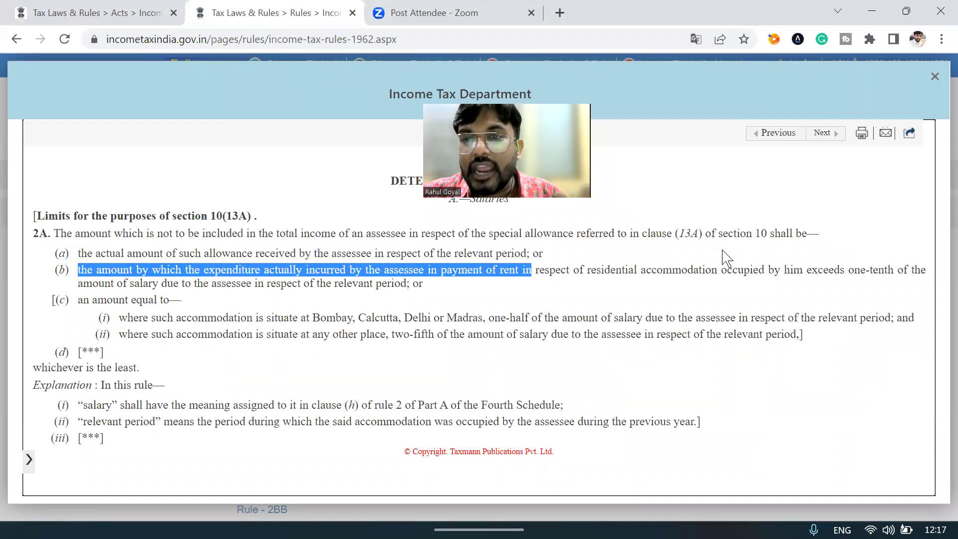
left_click_drag(806, 270, 842, 270)
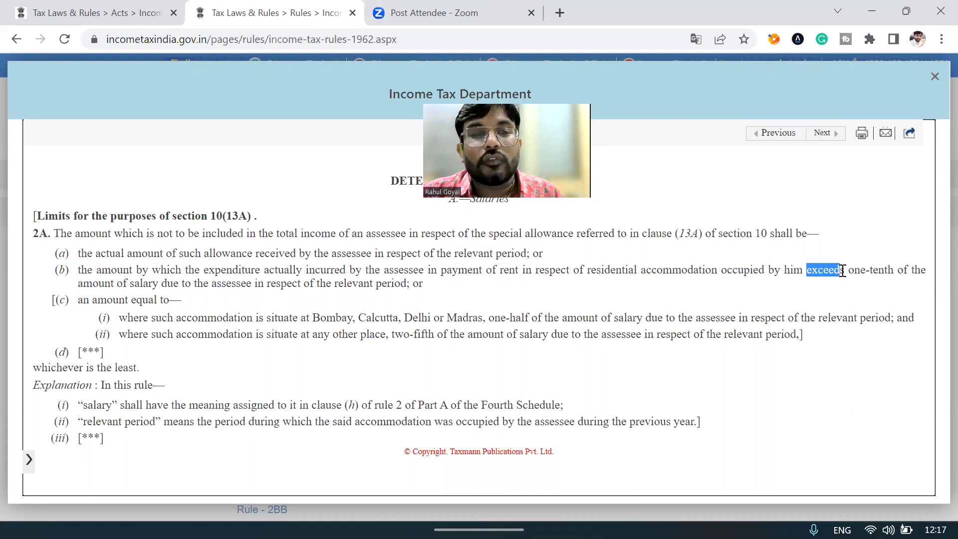
Step: Switch to Excel and calculate one-tenth of the basic salary in cell H3 with the formula =B1/10
key("alt+Tab")
left_click(598, 250)
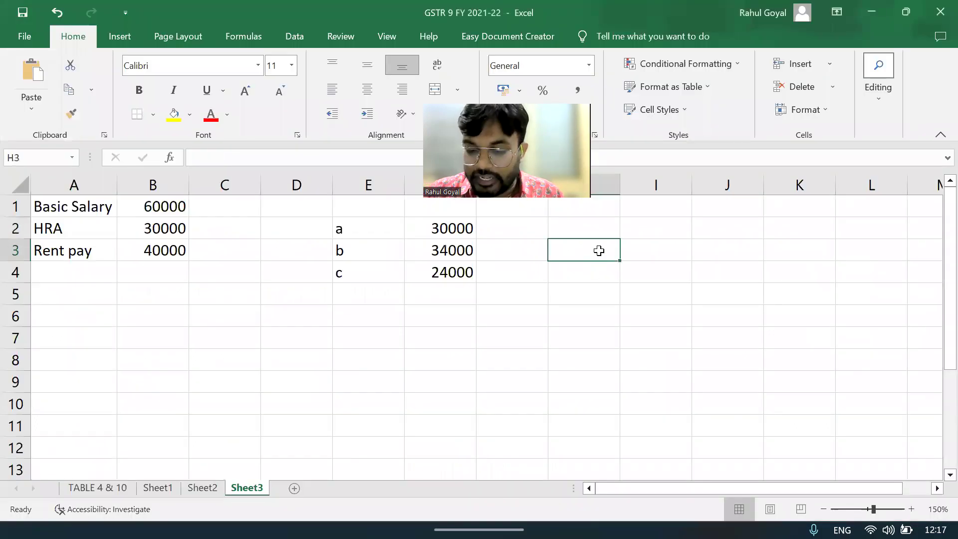
type("=")
key("Left")
key("Left")
key("Left")
key("Left")
key("Left")
key("Left")
key("Up")
key("Up")
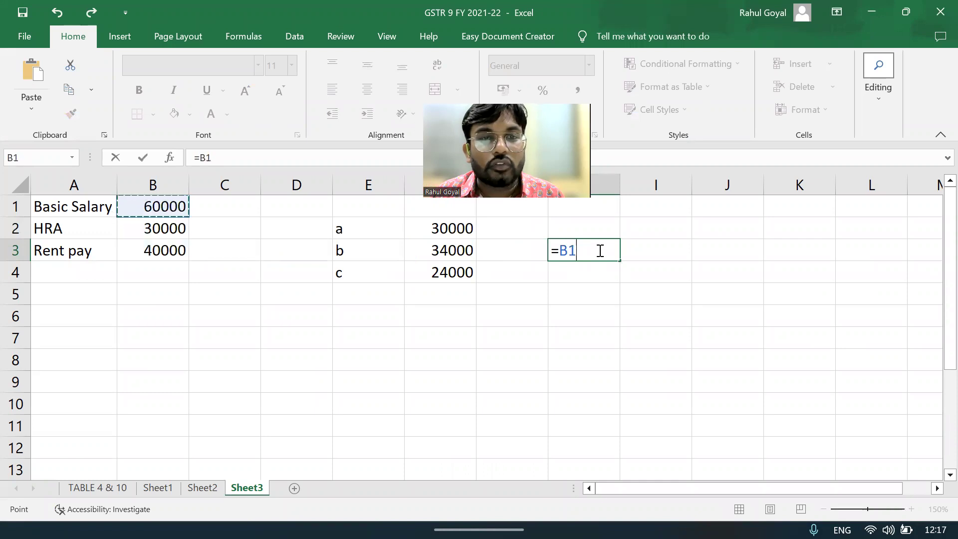
type("/10")
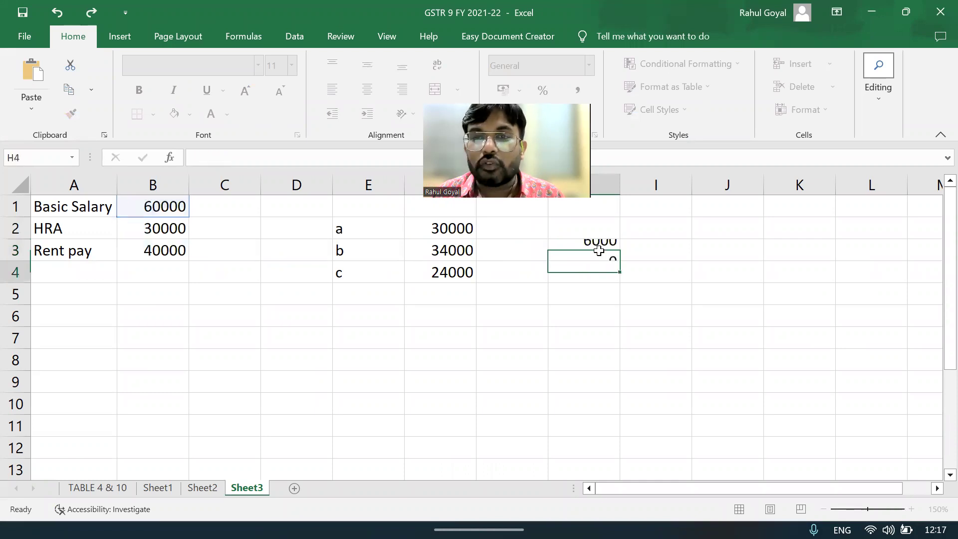
key("ctrl+Return")
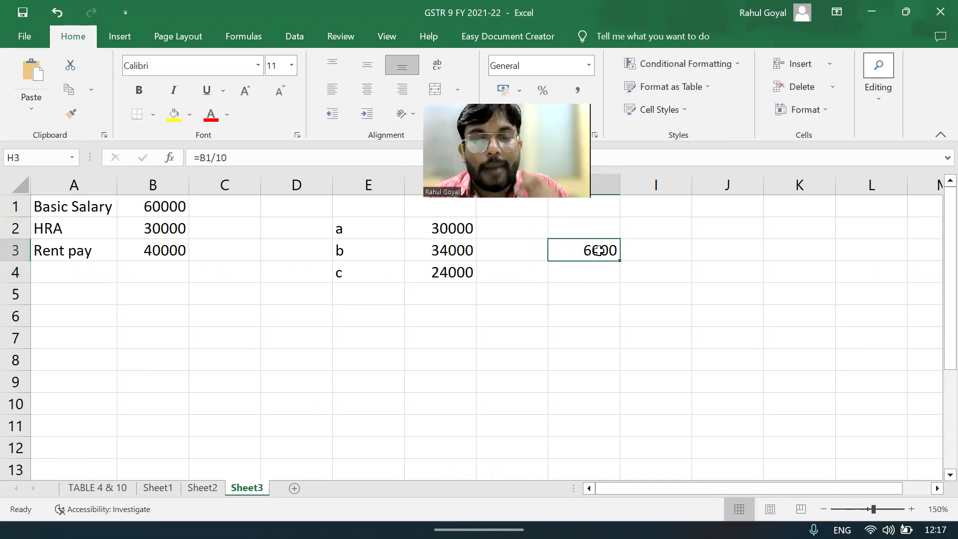
Step: Examine the rent amount in B3, the one-tenth amount in H3 and the formula behind row b in F3
key("Left")
key("Left")
key("Left")
key("Left")
key("Left")
key("Left")
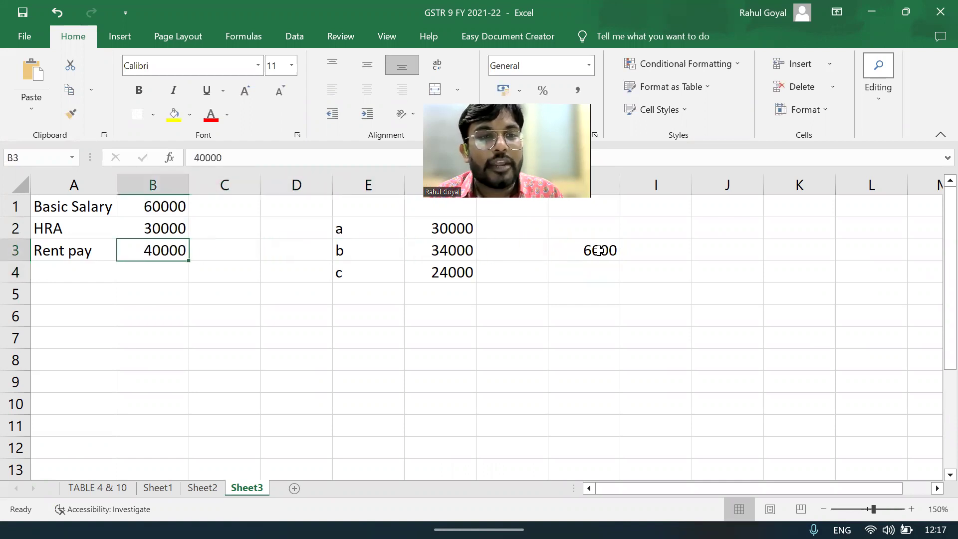
double_click(134, 251)
key("Escape")
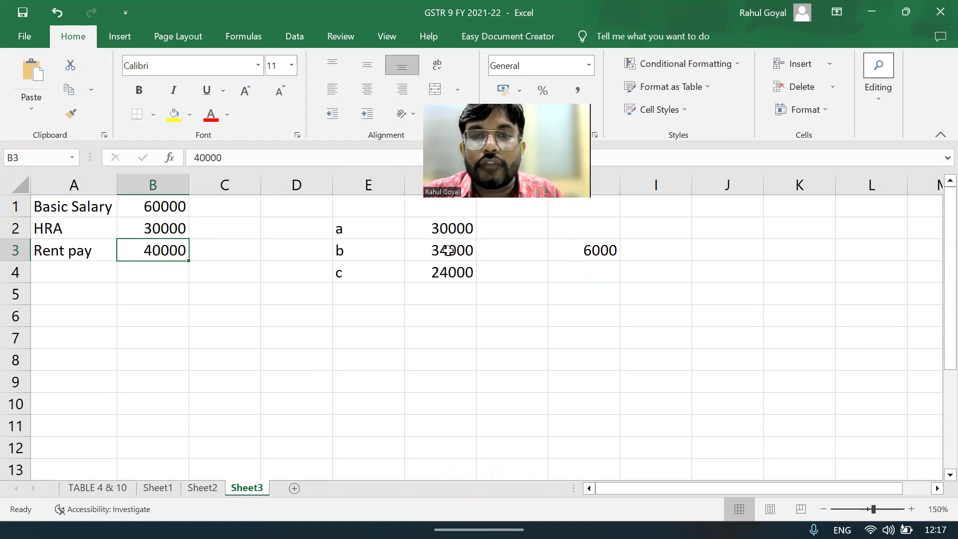
left_click(610, 253)
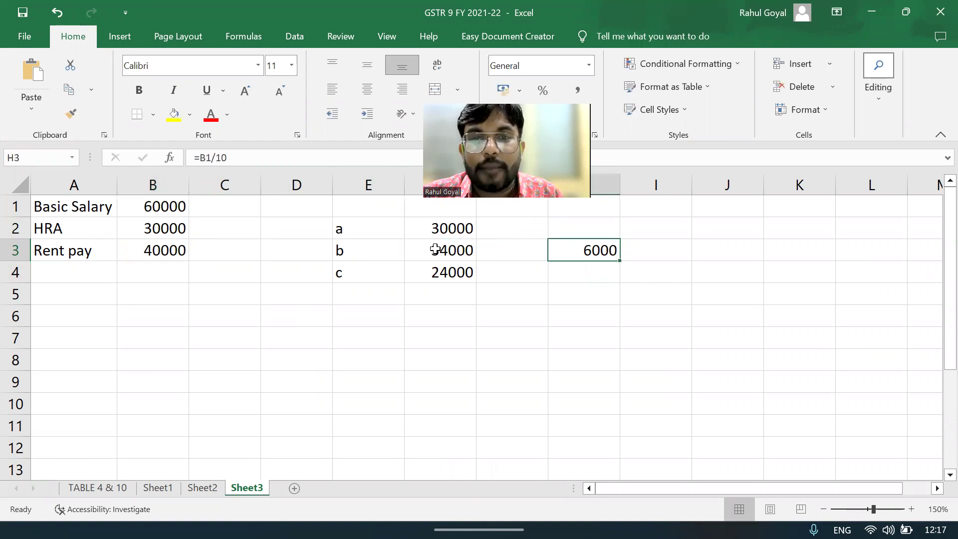
double_click(435, 250)
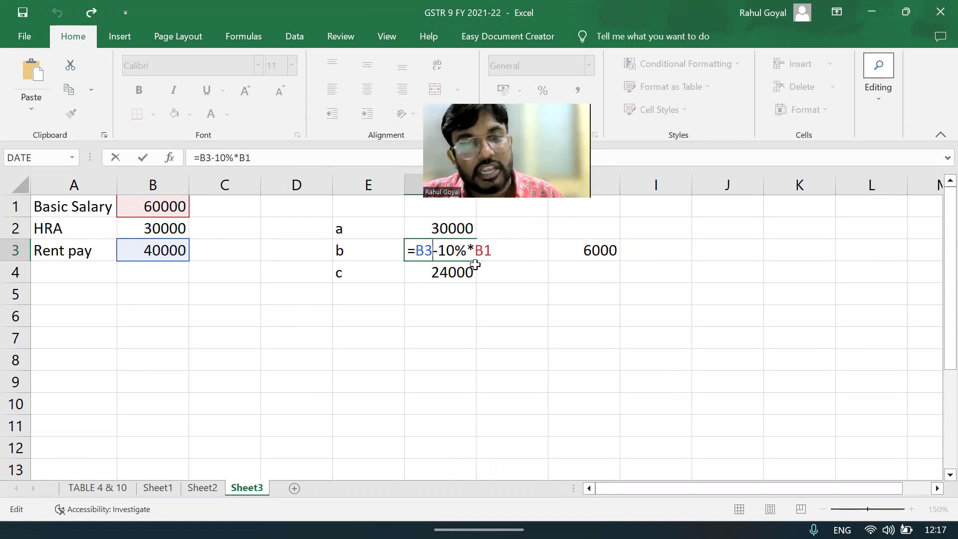
key("ctrl+Return")
Step: Highlight the two-fifth limit in clause (c)(ii) in the browser and check the basic salary it applies to in Excel
key("alt+Tab")
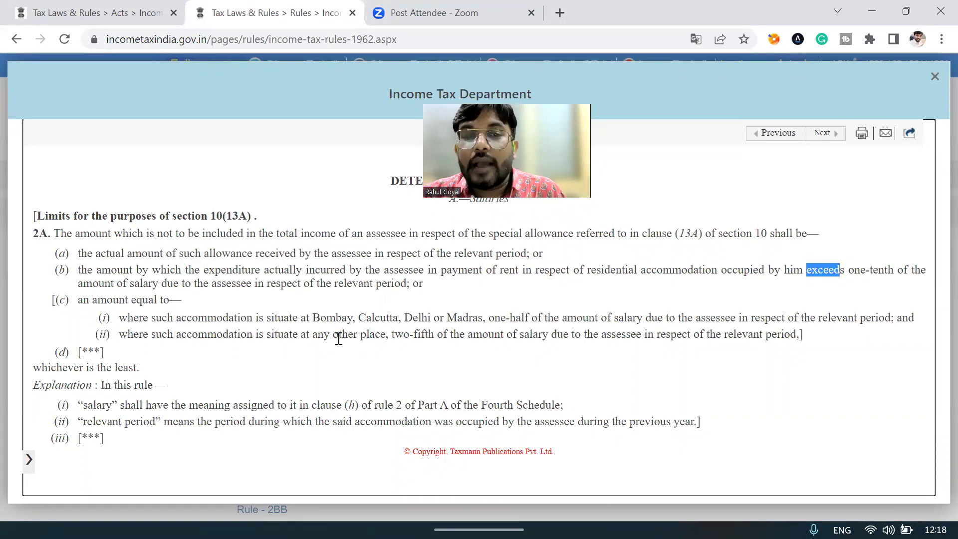
left_click(369, 333)
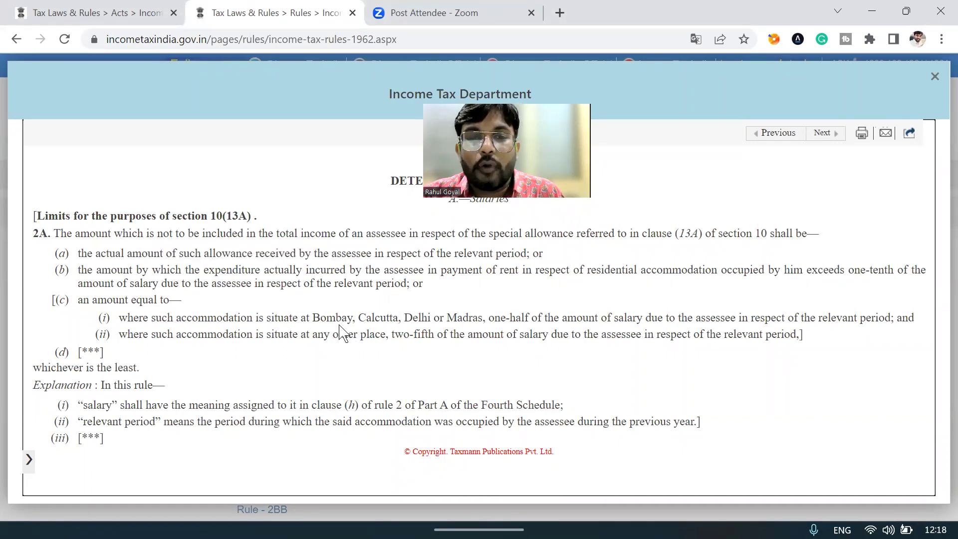
left_click_drag(394, 338, 472, 336)
key("alt+Tab")
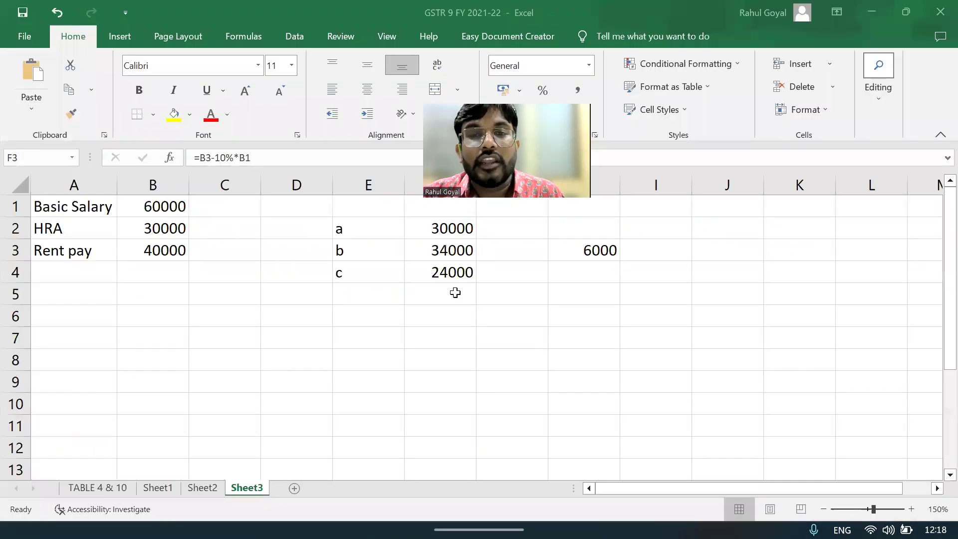
left_click(175, 205)
left_click(207, 206)
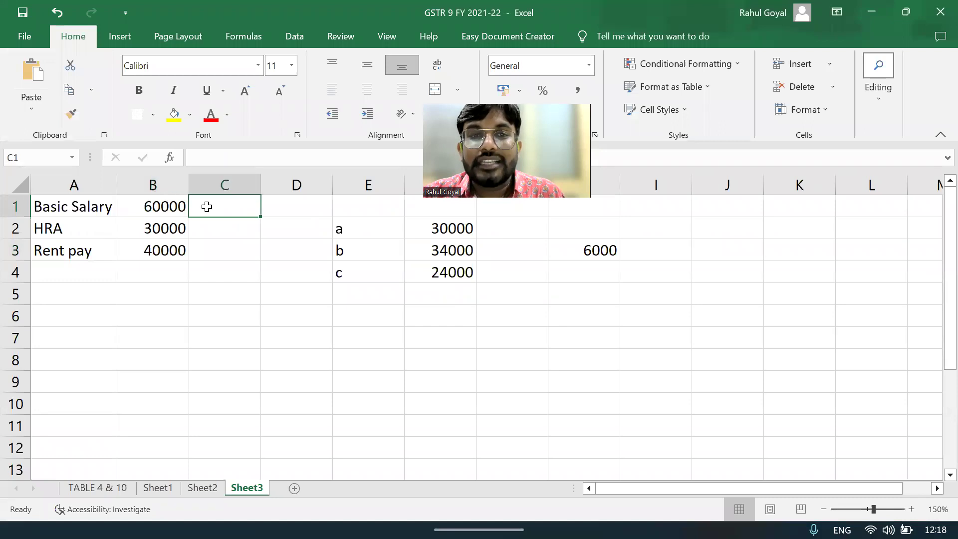
Step: Try the one-half limit for row c by changing F4 to =B1*1/2, and undo the change
left_click(464, 272)
type("=B1*2/5")
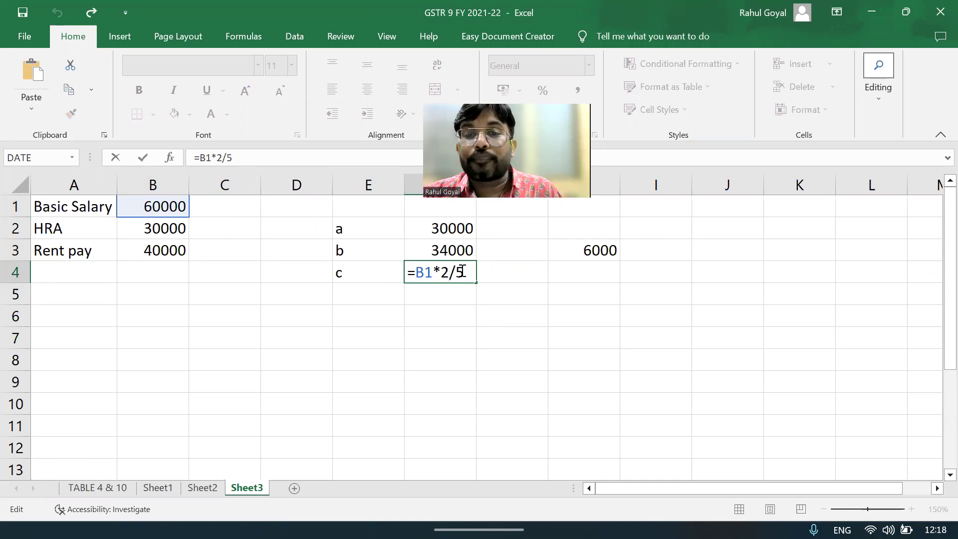
left_click_drag(460, 271, 442, 272)
type("1/2")
key("Return")
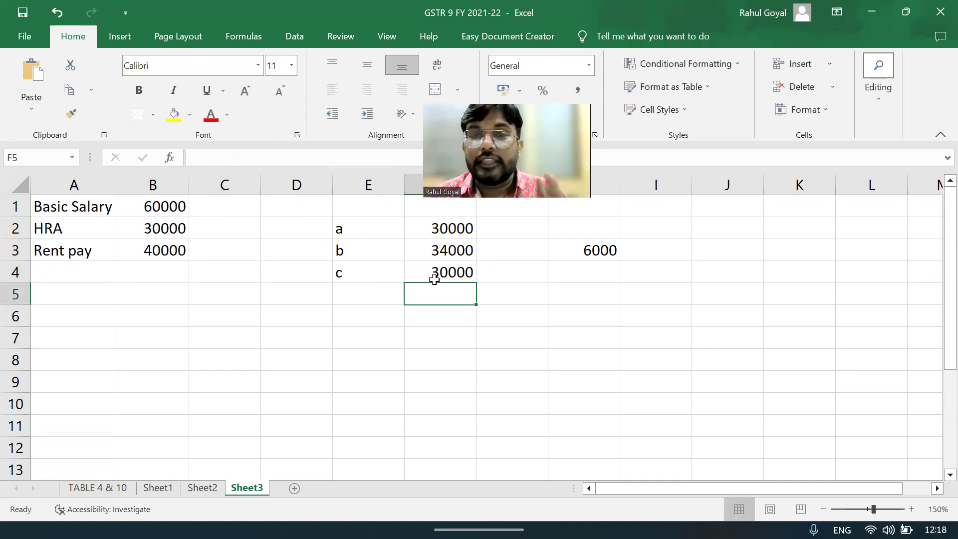
key("ctrl+z")
Step: Recheck the closing condition of Rule 2A in the browser and review the three amounts in F2:F4 in Excel
key("alt+Tab")
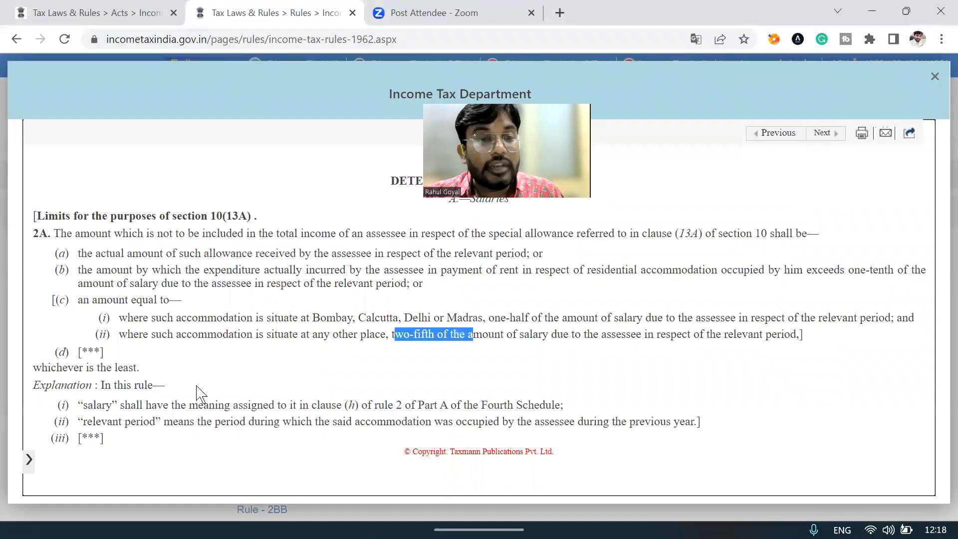
key("alt+Tab")
left_click_drag(429, 227, 459, 268)
Step: Sum the three limit amounts in cell F5 with =SUM(F2:F4)
left_click(443, 305)
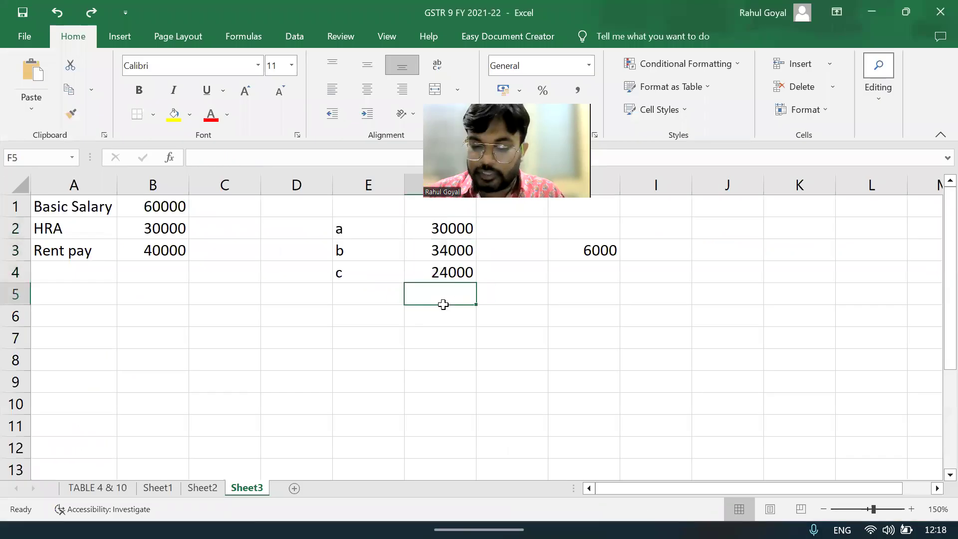
key("alt+equal")
key("Return")
left_click(443, 304)
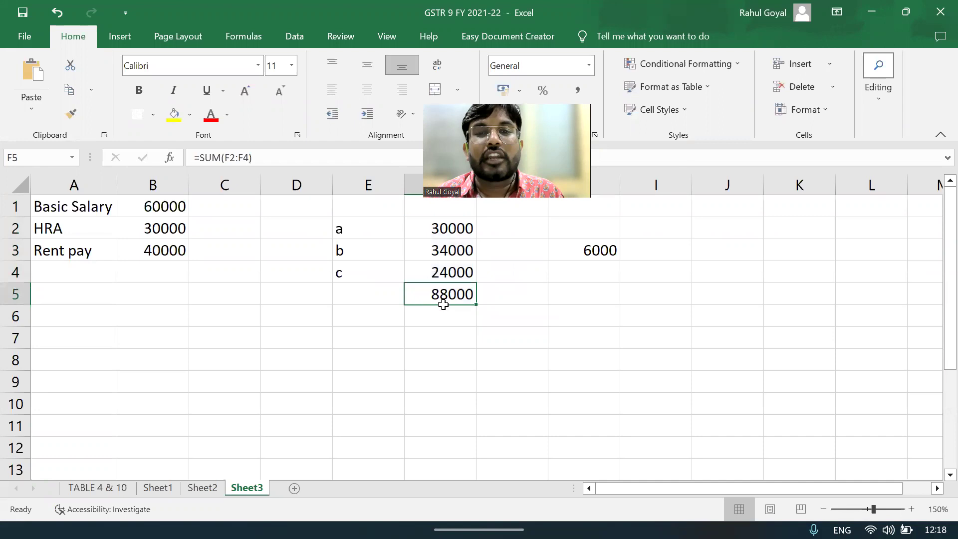
Step: Label cell F1 as lower and clear the total from F5
left_click(450, 212)
type("lower")
key("Return")
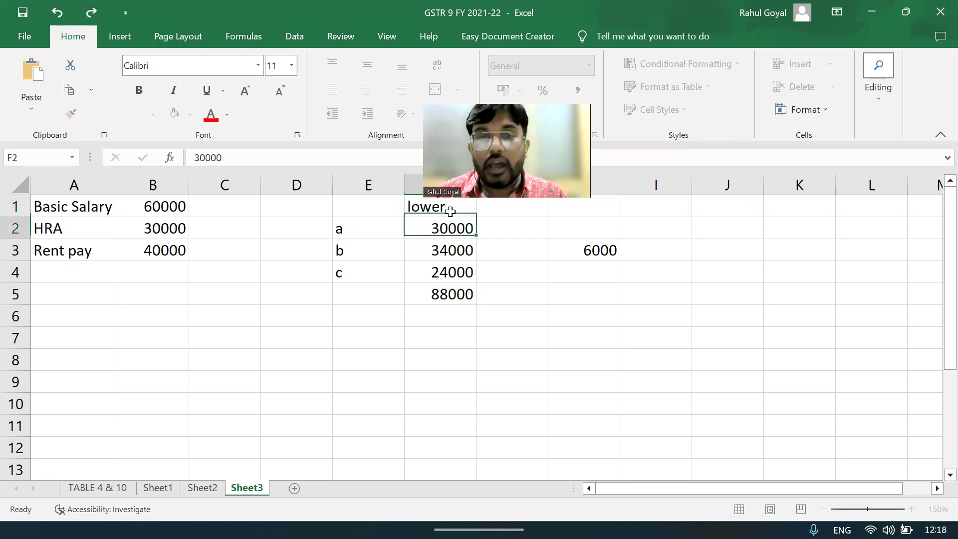
key("Down")
key("Down")
key("Down")
key("Delete")
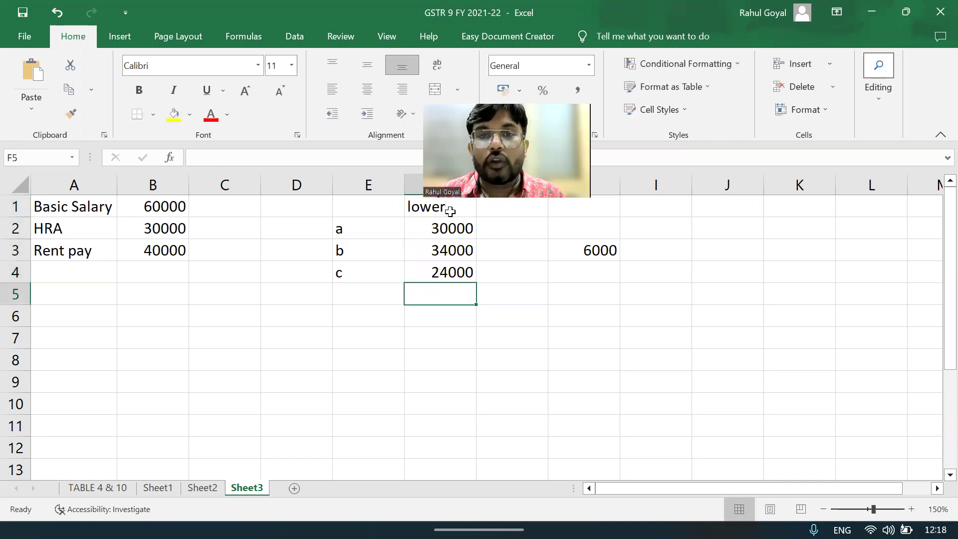
Step: Calculate the lowest of the three limit amounts in cell G1 with =MIN(F2:F4)
key("Up")
key("Up")
key("Up")
key("Up")
key("Right")
type("=")
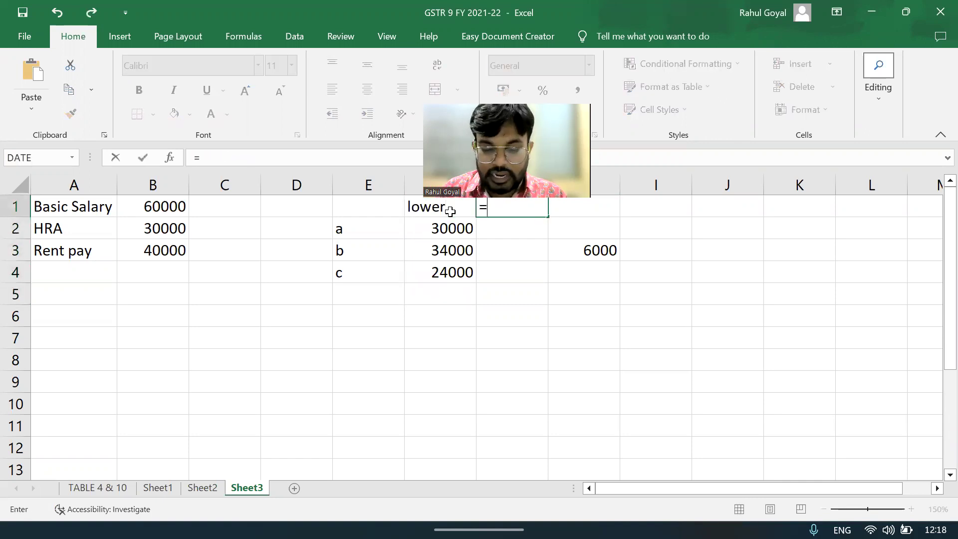
type("min(")
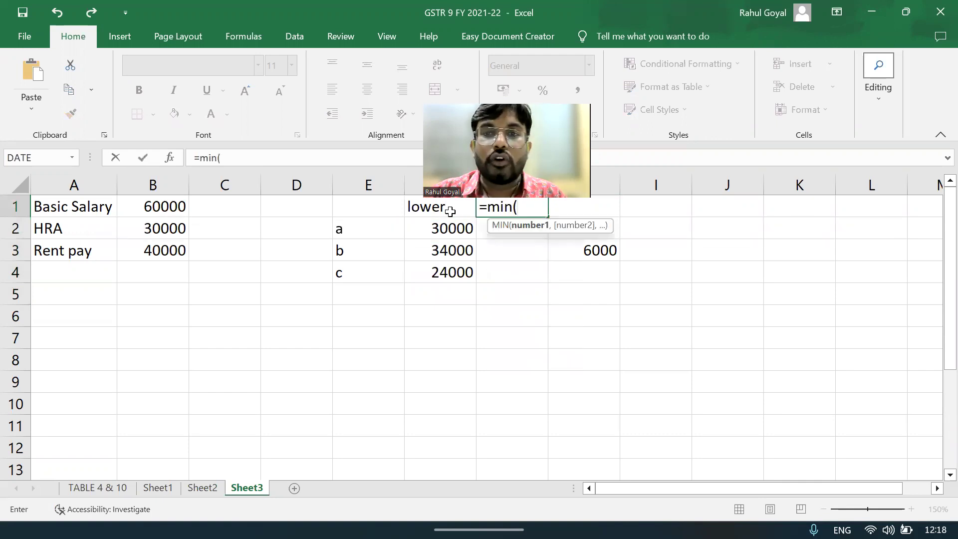
left_click_drag(451, 227, 452, 267)
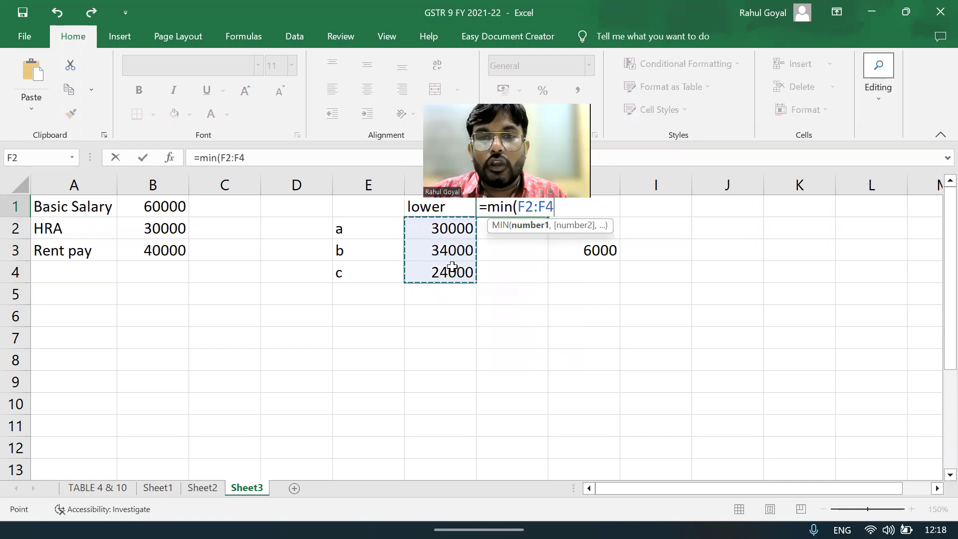
type(")")
key("Return")
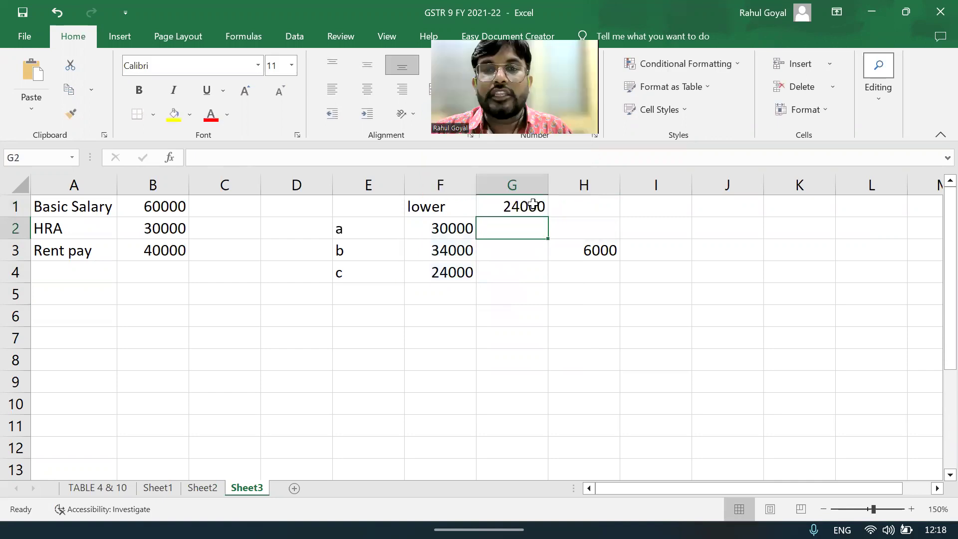
Step: Highlight "whichever is the least" in Rule 2A in the browser and return to the Excel sheet
key("alt+Tab")
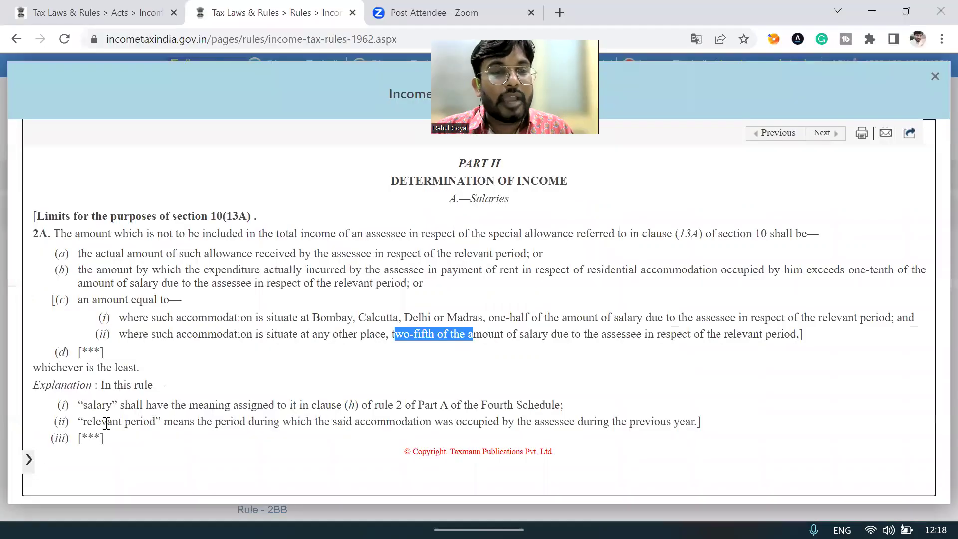
left_click_drag(35, 367, 140, 368)
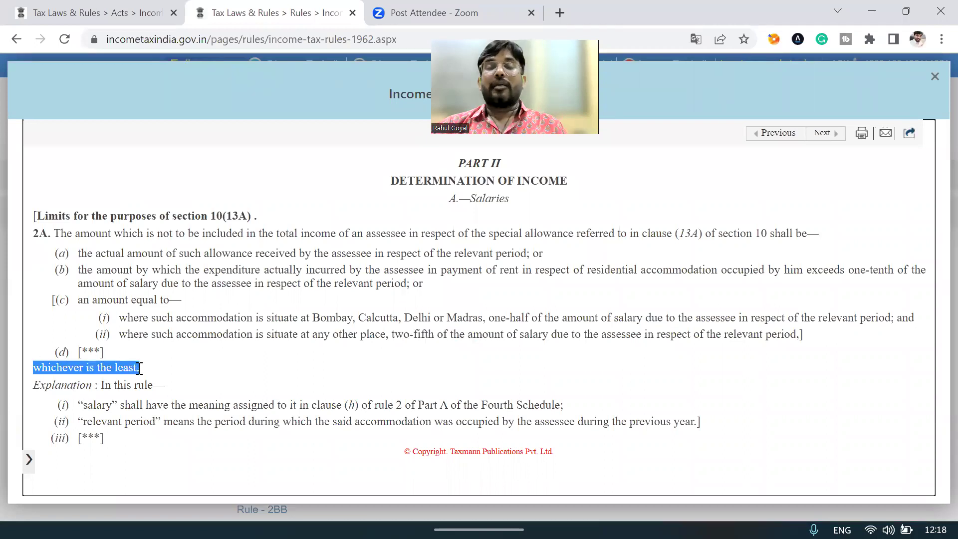
key("alt+Tab")
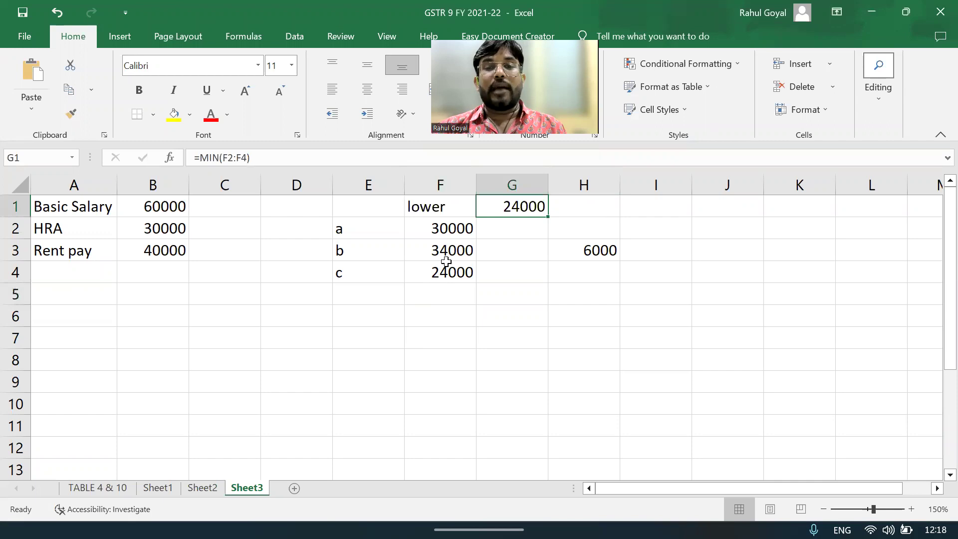
Step: Link the row a amount in F2 to the HRA received with =B2
left_click(157, 204)
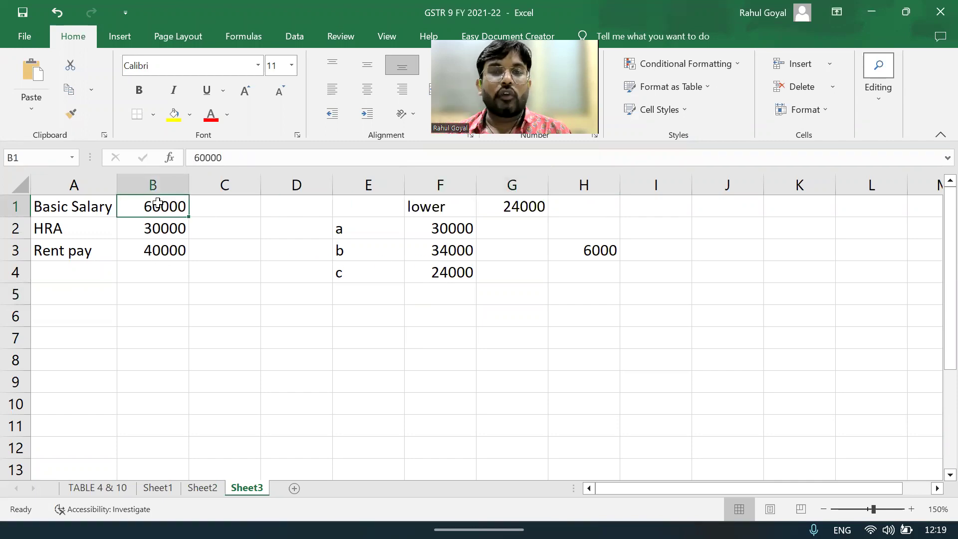
key("Right")
key("Right")
key("Right")
key("Down")
key("Right")
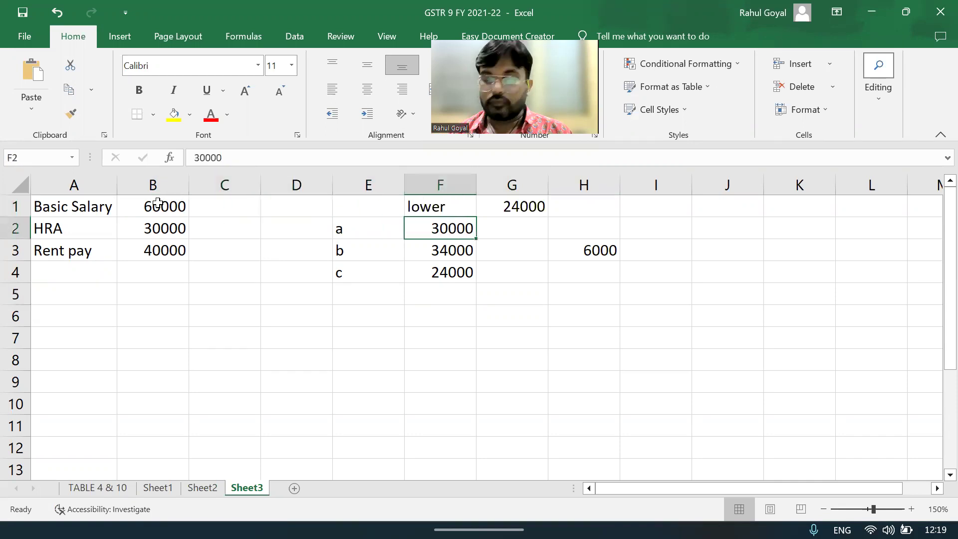
type("=")
key("Left")
key("Left")
key("Left")
key("Left")
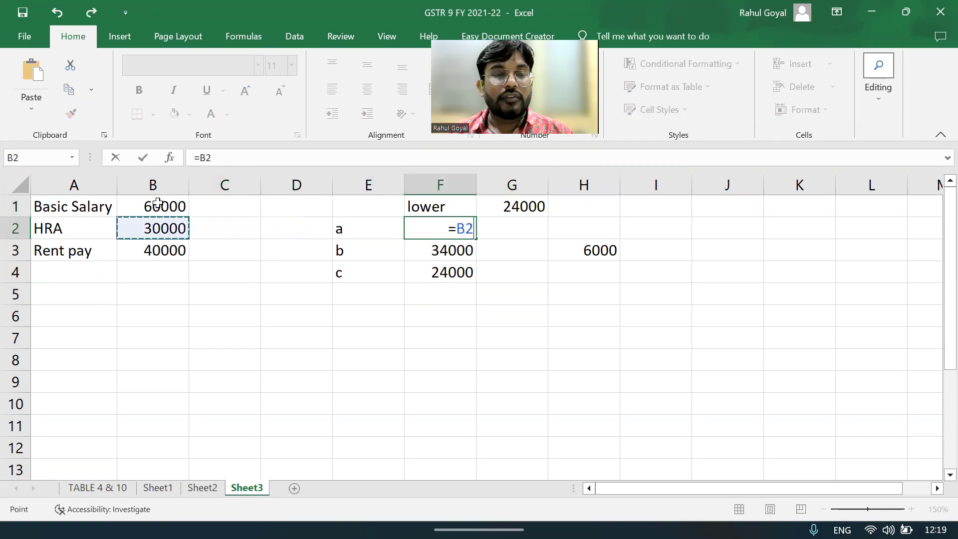
key("Return")
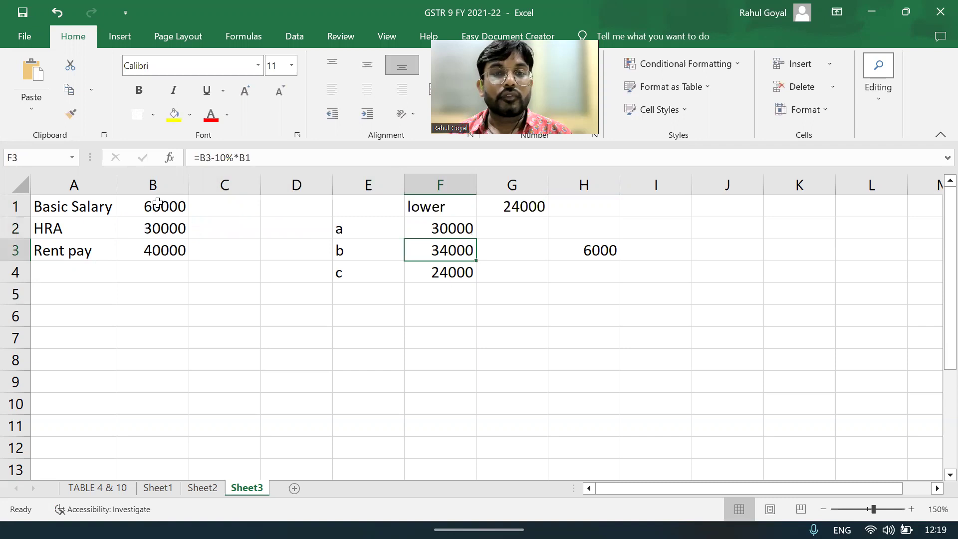
Step: Change the example inputs to a basic salary of 100000, HRA of 50000 and rent pay of 75000
key("Down")
key("Left")
key("Left")
key("Left")
key("Up")
key("Up")
key("Up")
key("Left")
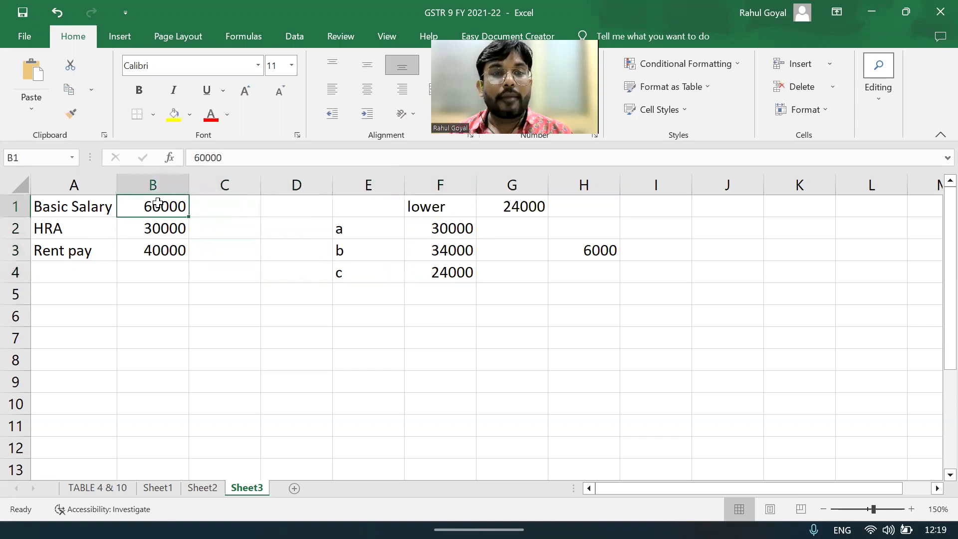
type("100000")
key("Return")
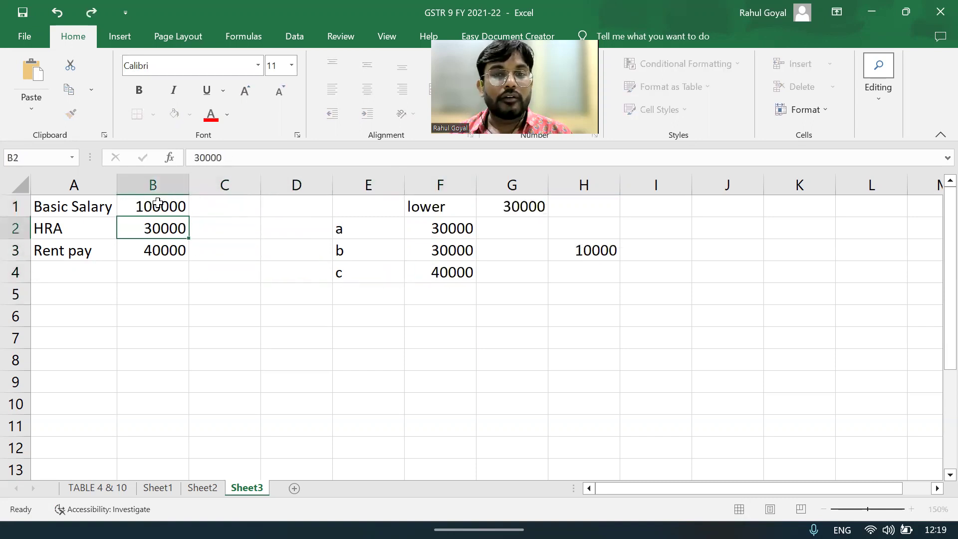
type("50000")
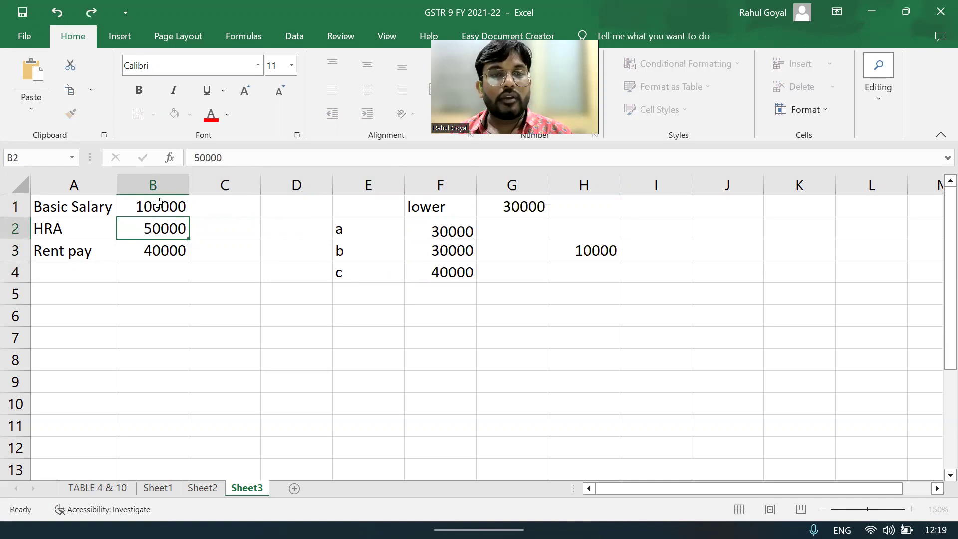
key("Return")
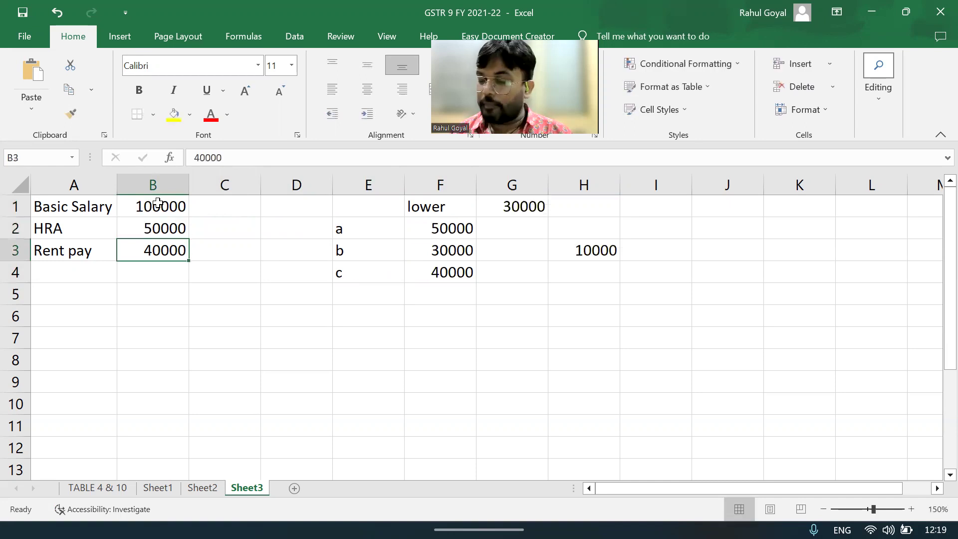
type("75000")
key("Return")
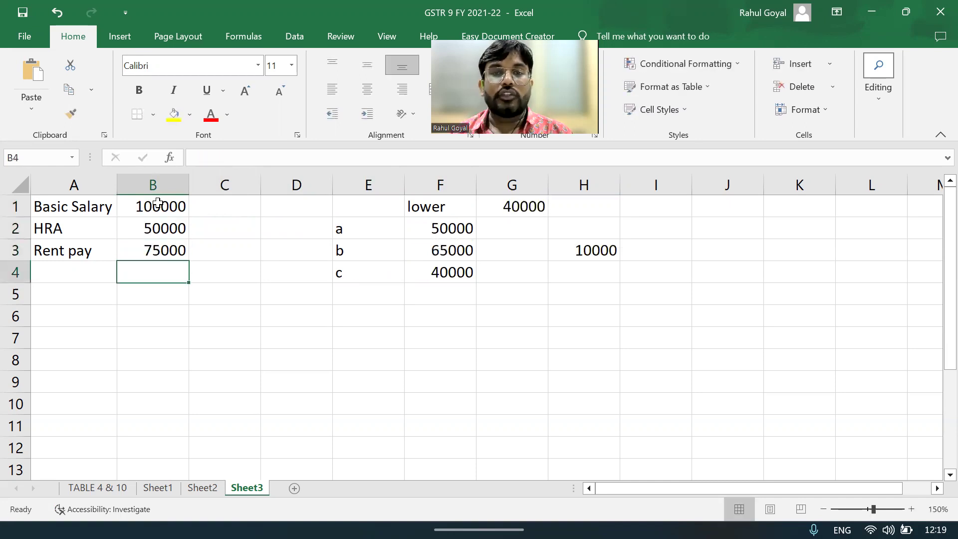
Step: Describe the first two limits by entering hra in G2 and rent-10% of basic salary in G3
left_click_drag(455, 205, 524, 209)
left_click(524, 209)
double_click(458, 229)
key("Escape")
left_click(509, 220)
type("hra")
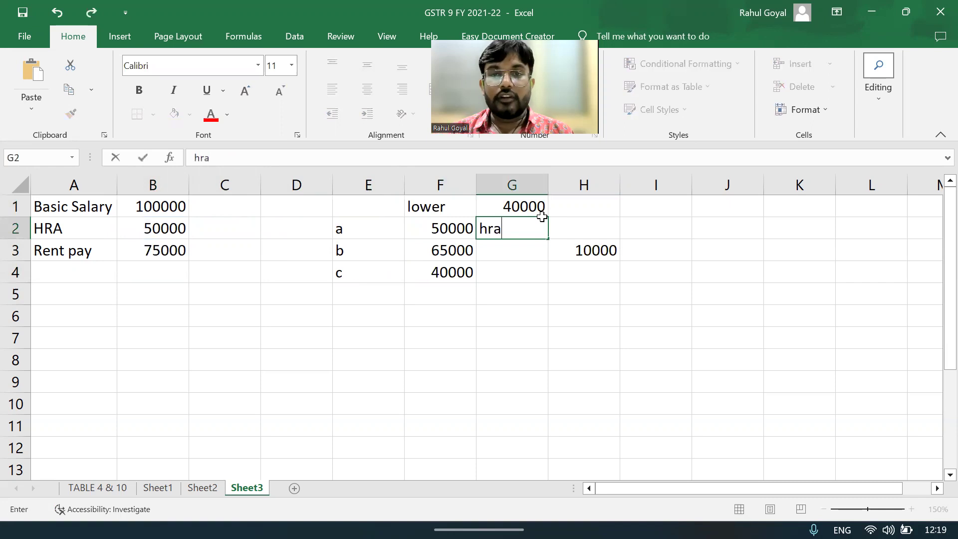
key("Return")
type("re")
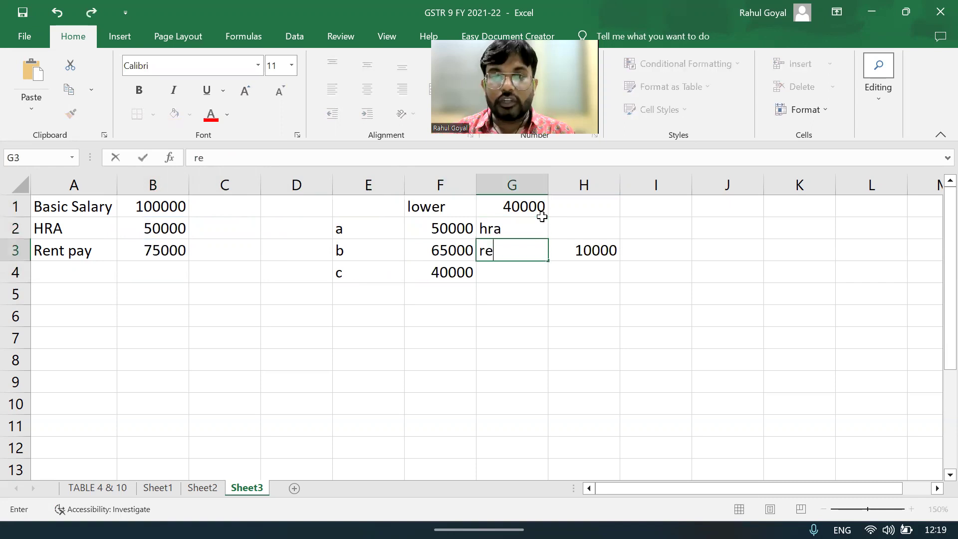
type("nt-10%")
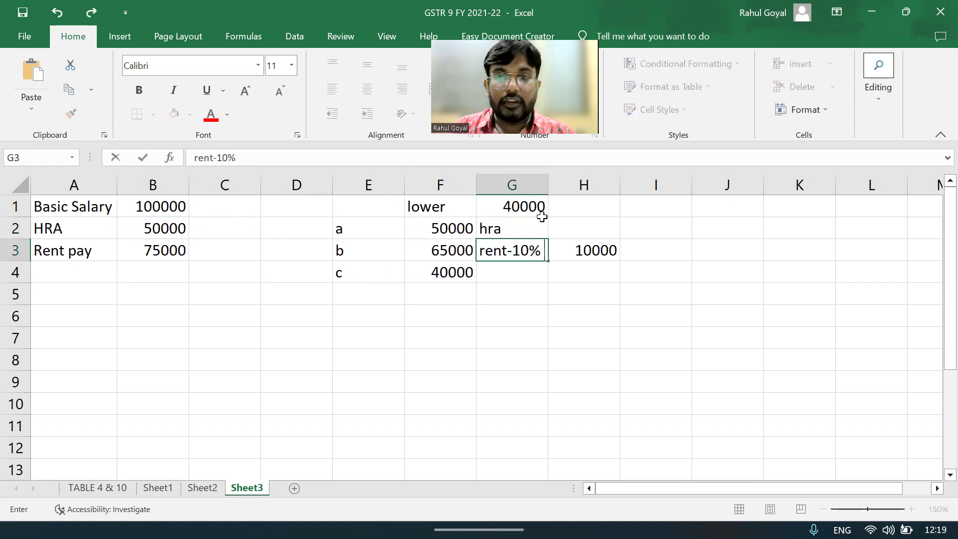
type(" of basic salary")
key("BackSpace")
key("BackSpace")
key("BackSpace")
type("lary")
key("Return")
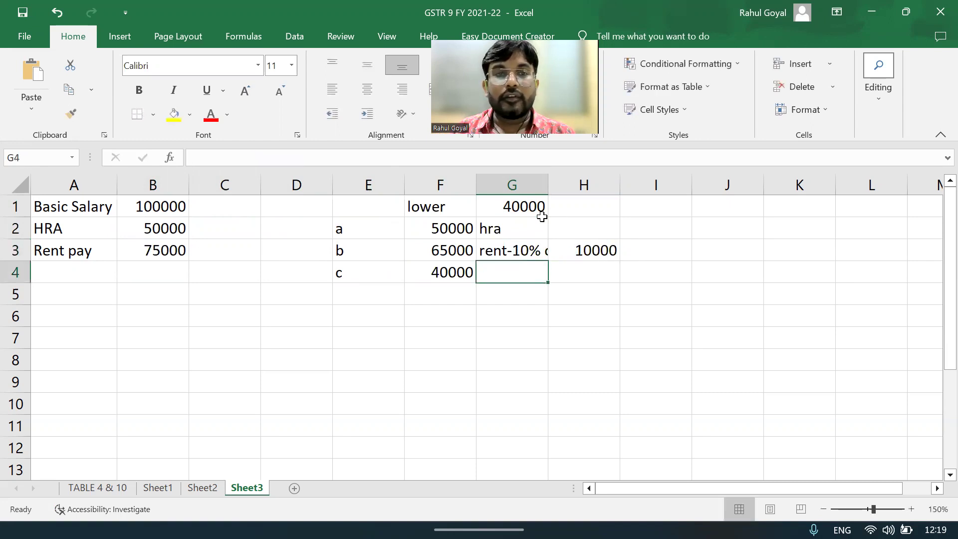
Step: Check the basic salary in B1 and the row b formula in F3
key("Left")
key("Left")
key("Left")
key("Left")
key("Left")
key("Up")
key("Up")
key("Up")
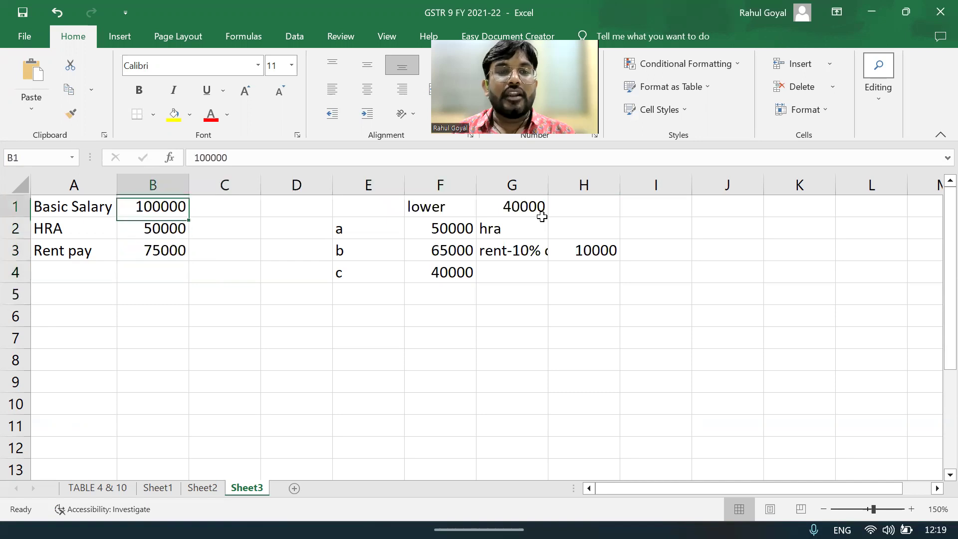
key("Right")
key("Right")
key("Right")
key("Right")
key("Right")
key("Down")
key("Down")
key("Left")
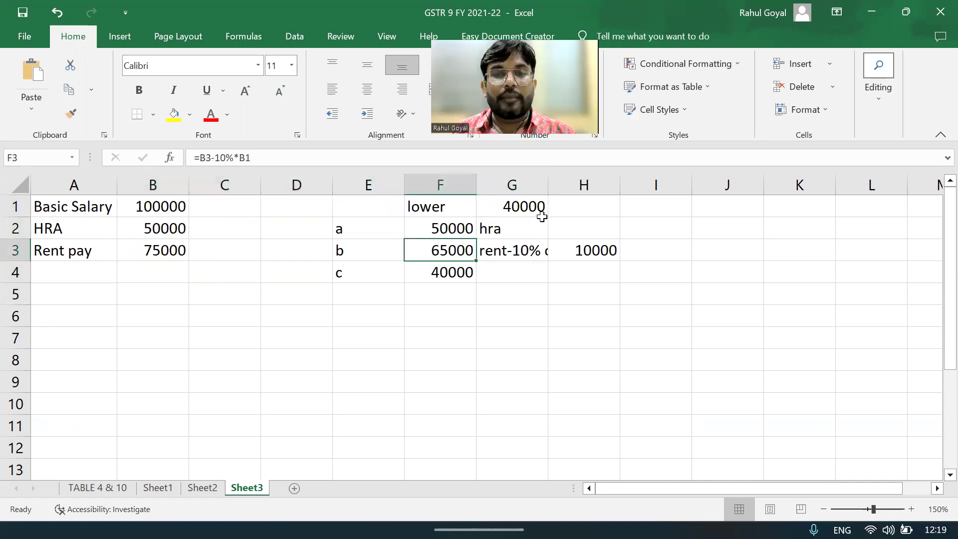
Step: Describe the row c limit in G4 as 2/5 of basic salary
key("Down")
key("Right")
type("=4")
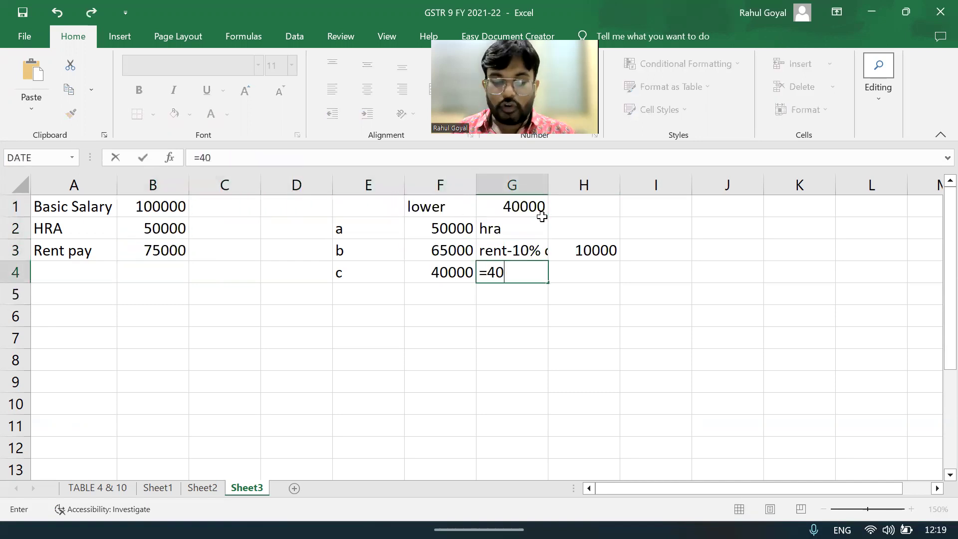
key("BackSpace")
key("BackSpace")
type("2/5 ")
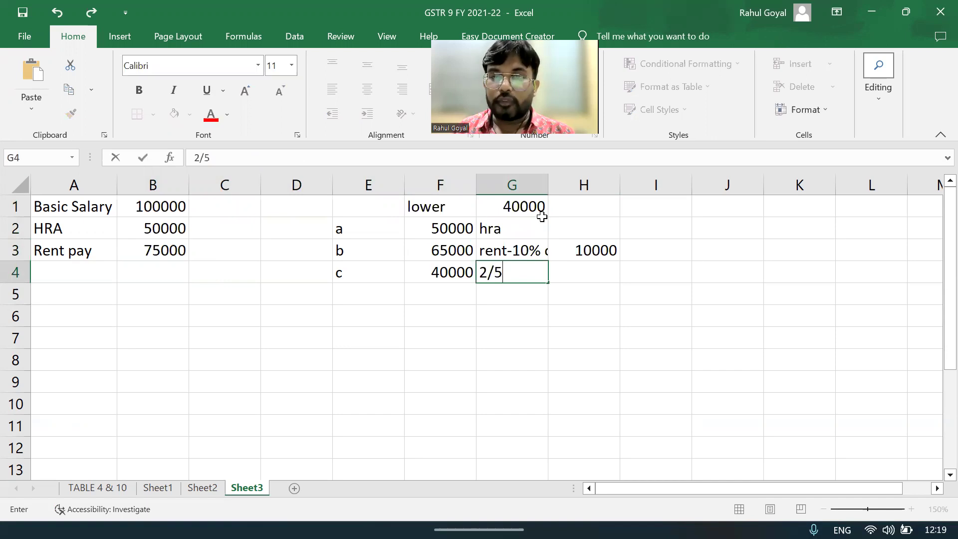
type("of b")
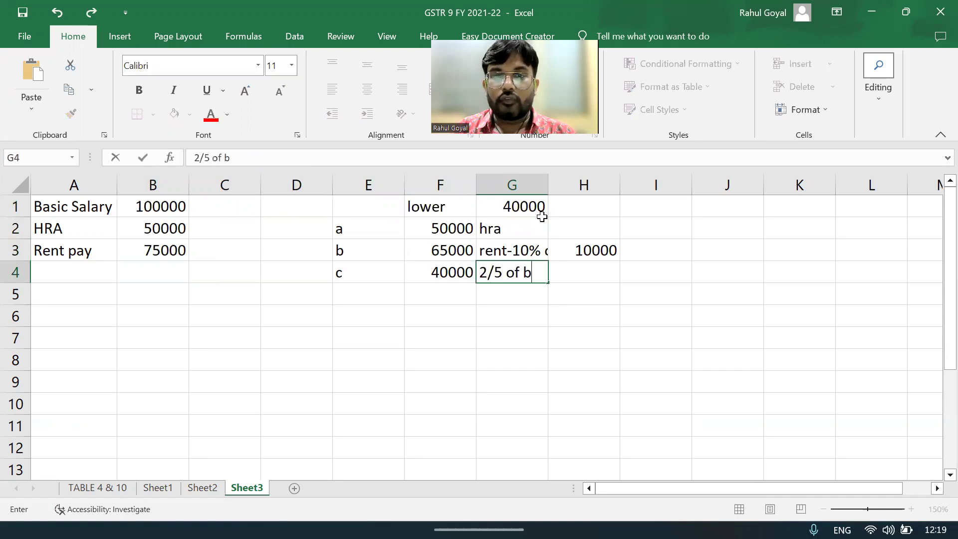
type("asis saa")
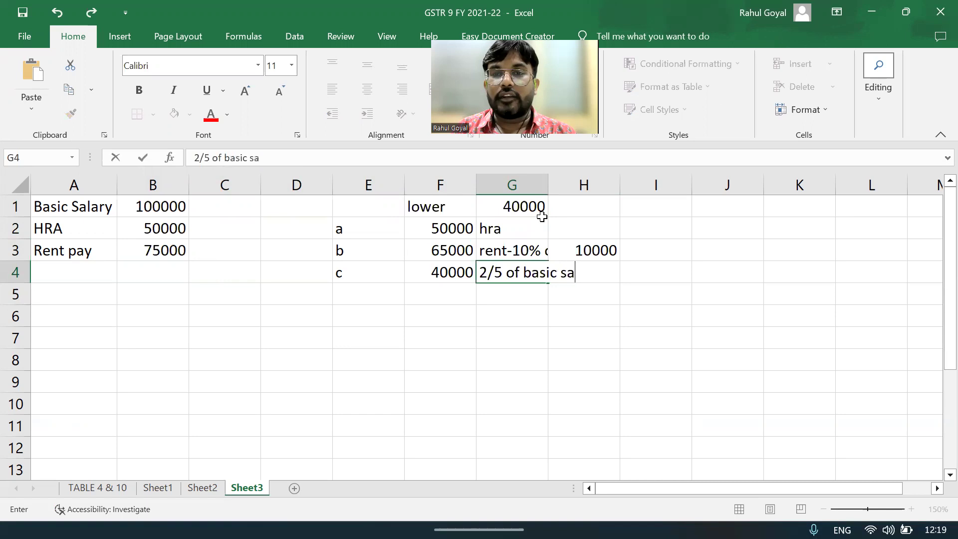
key("BackSpace")
type("lary")
key("Return")
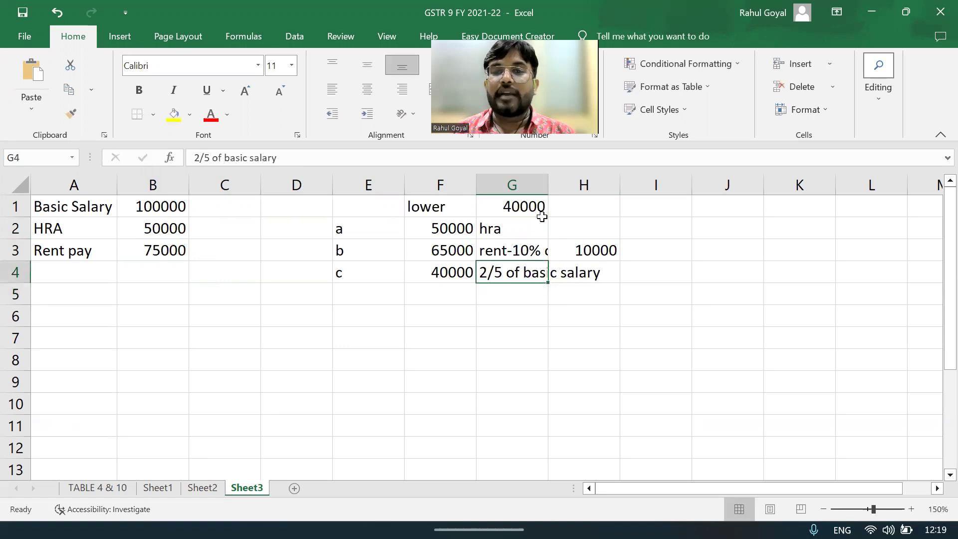
Step: Note the percentage equivalents by entering 40% of basic salary in I4 and 50% in I5
key("Right")
key("Right")
type("40% o")
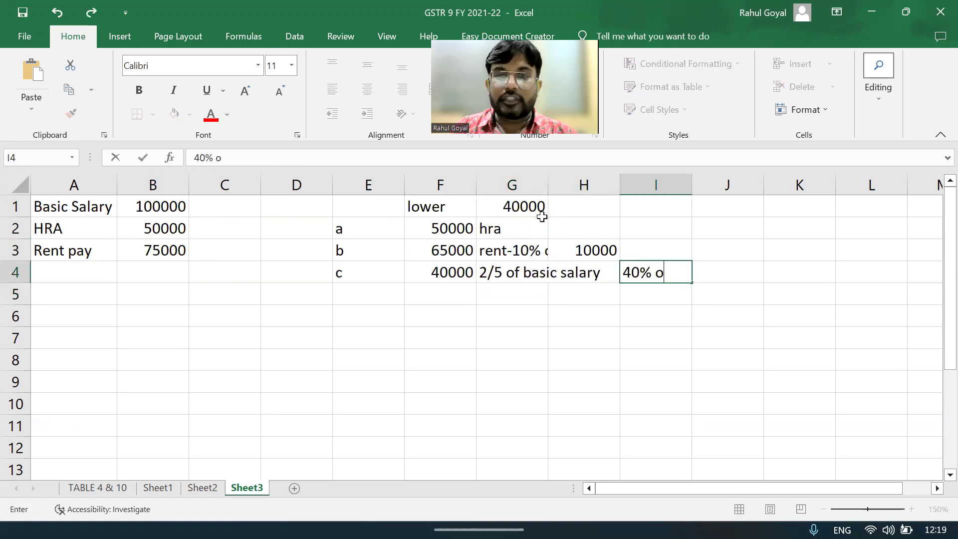
type("f basic salar")
key("Return")
type("50%")
key("Return")
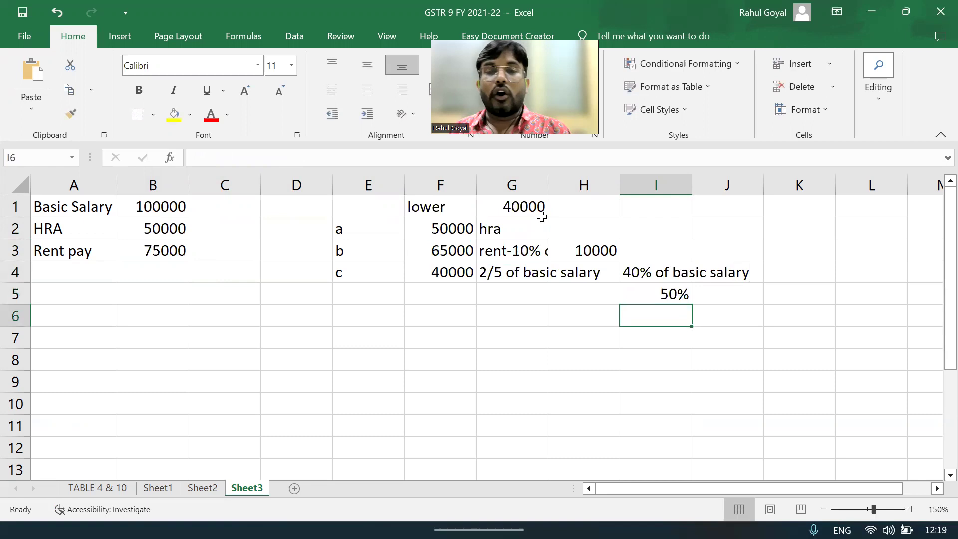
Step: Review the lowest-limit formula in cell G1
key("Left")
key("Left")
key("Left")
key("Up")
key("Up")
key("Up")
key("Up")
key("Up")
key("Right")
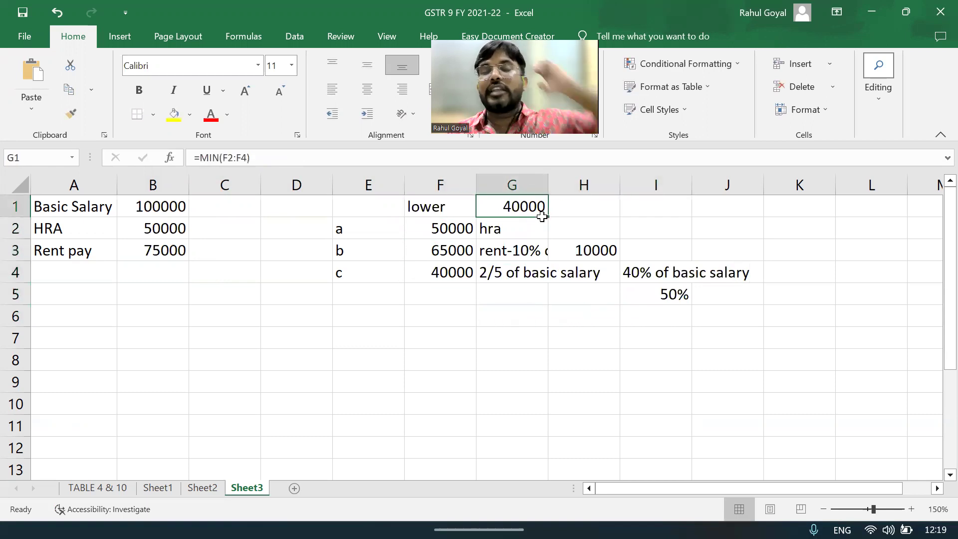
Step: Replace the example figures with a basic salary of 80000, HRA of 45000 and rent paid of 25000
left_click(138, 203)
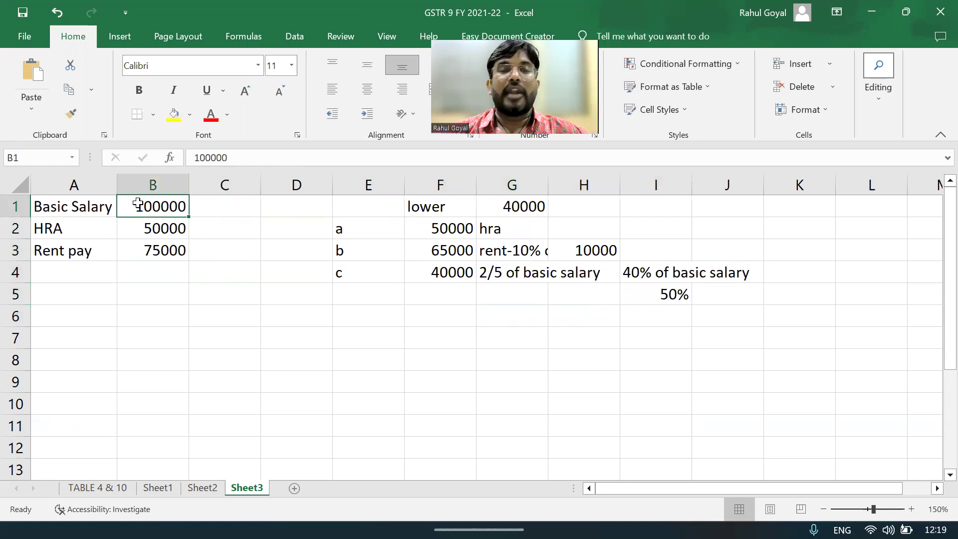
type("80000")
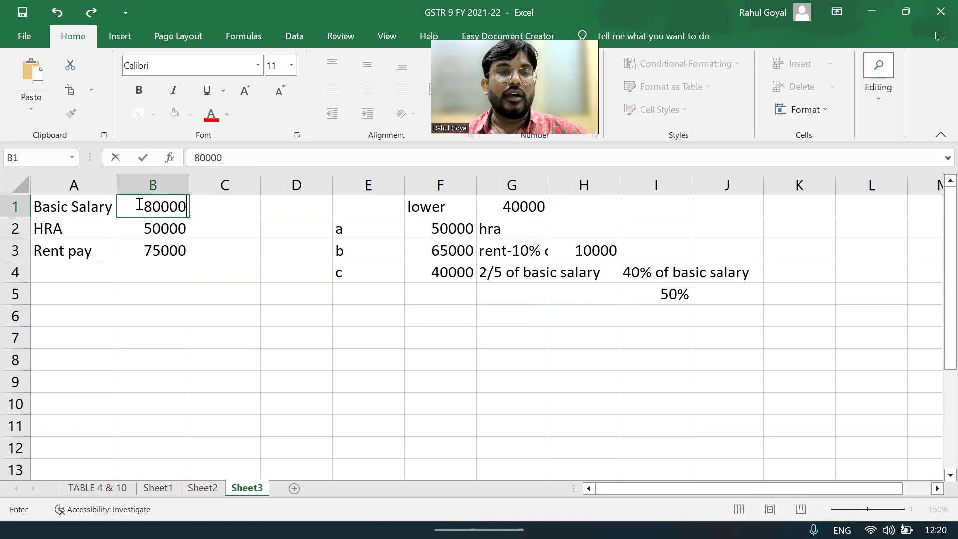
key("Return")
type("45000")
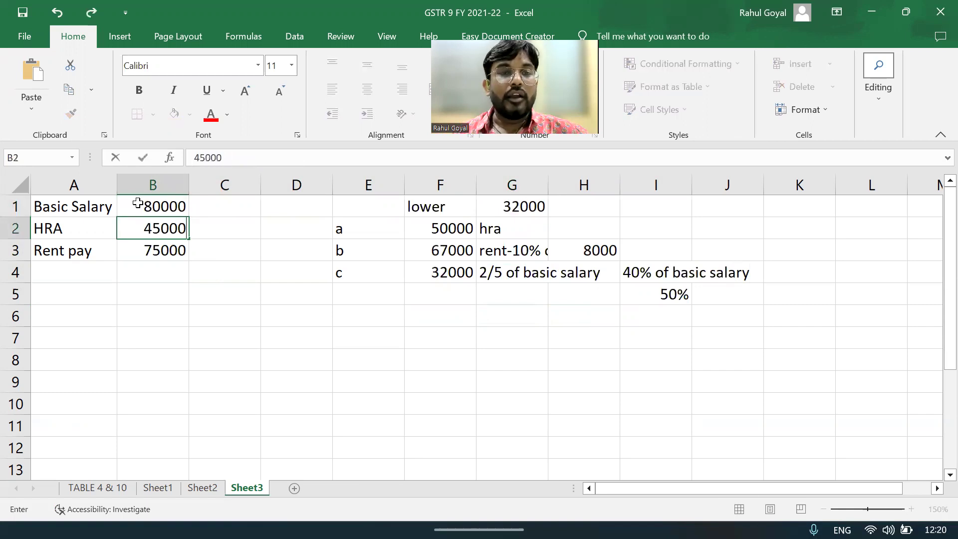
key("Return")
type("2500")
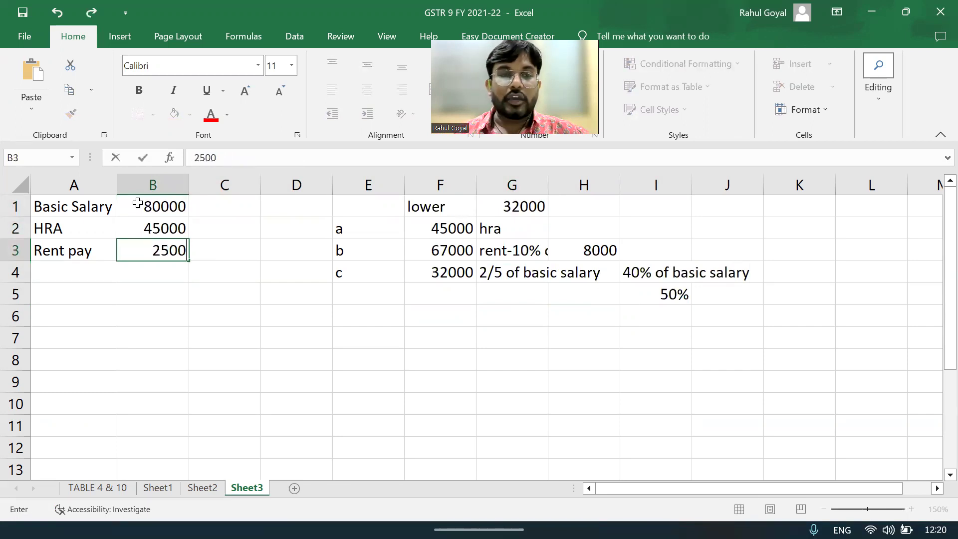
type("0")
key("Return")
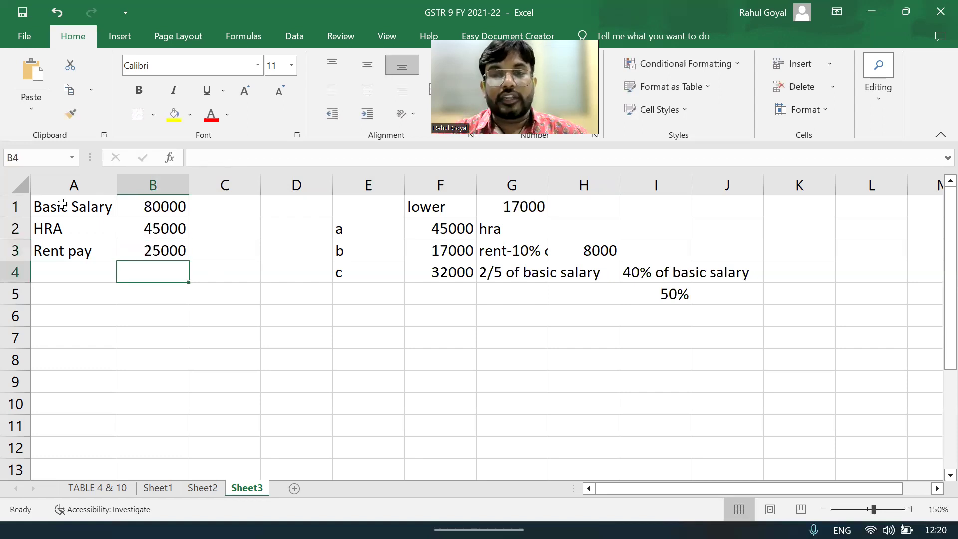
Step: Check the lowest-limit formula in G1 and widen column G to fit its full descriptions
left_click(498, 205)
double_click(504, 206)
key("Escape")
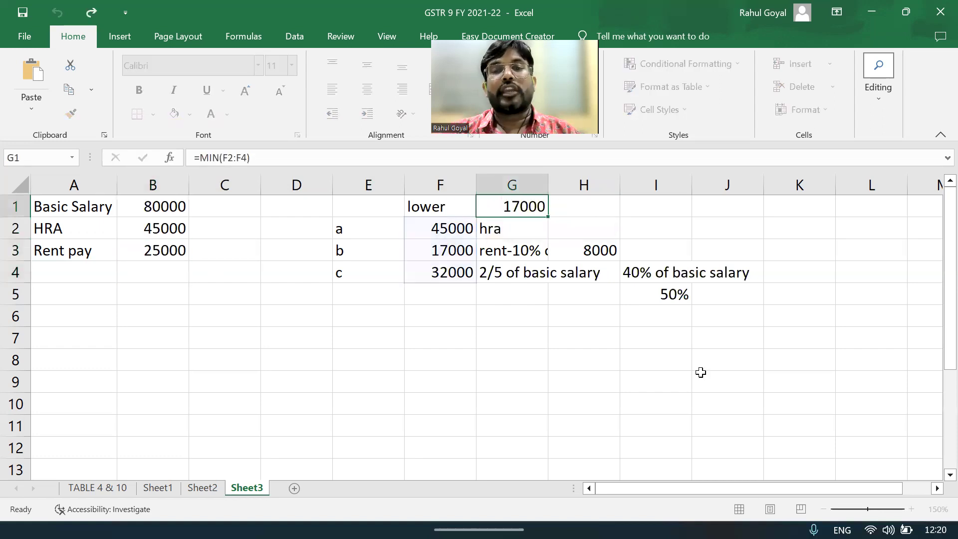
double_click(549, 179)
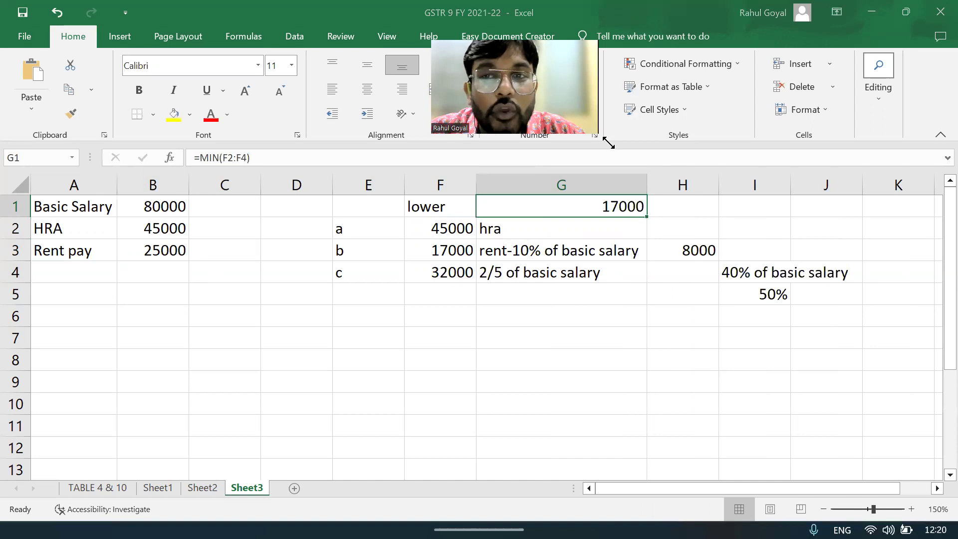
key("F2")
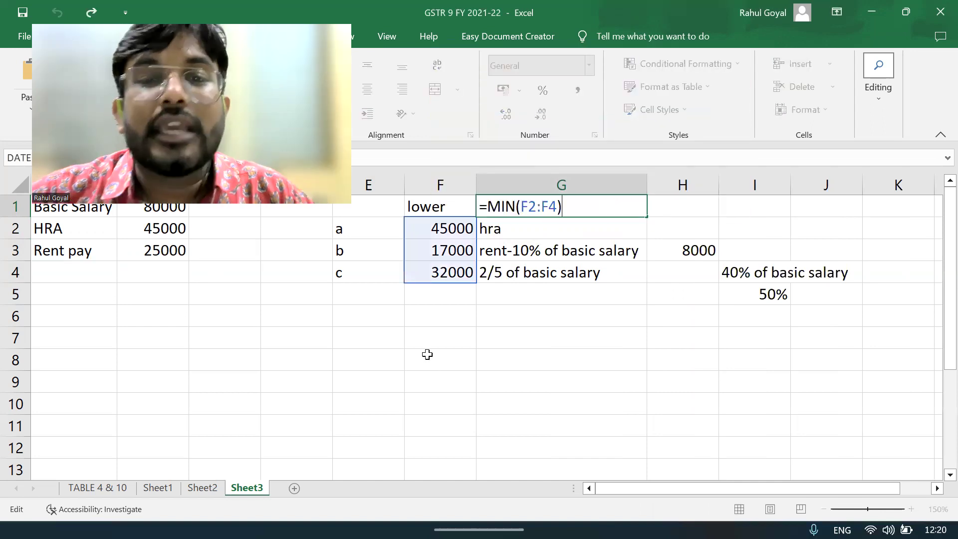
Step: Add the note "new regime- hra no benefit" in cell F8
left_click(440, 357)
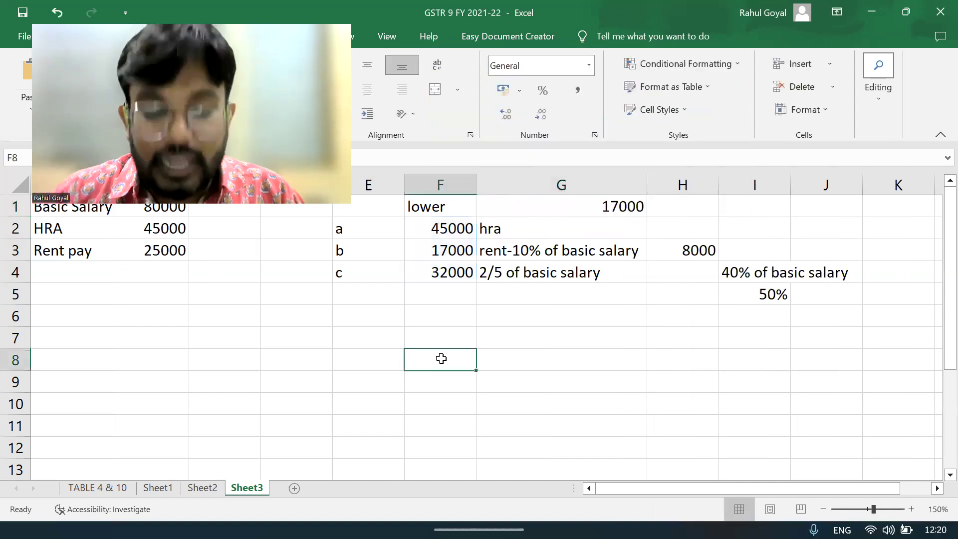
type("new regi")
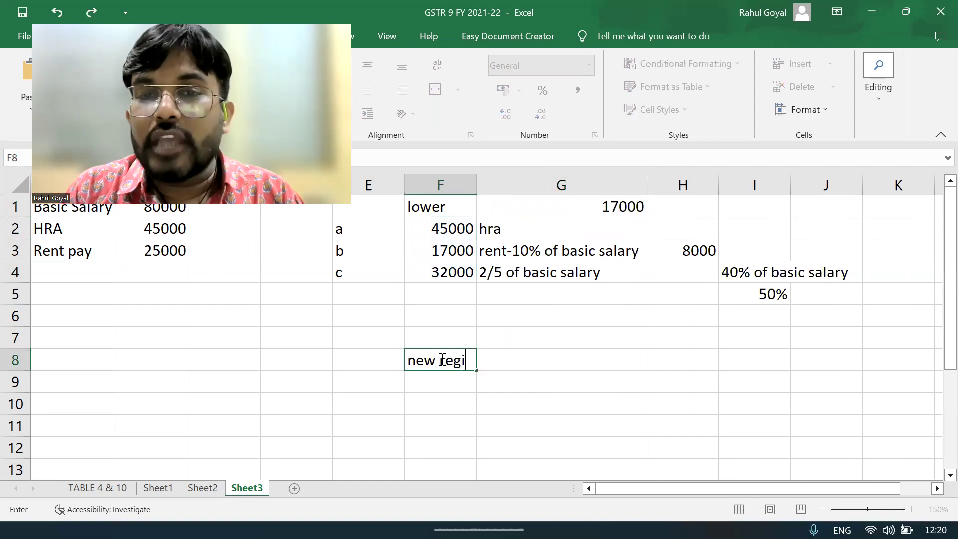
type("me- hra no benefit")
key("Return")
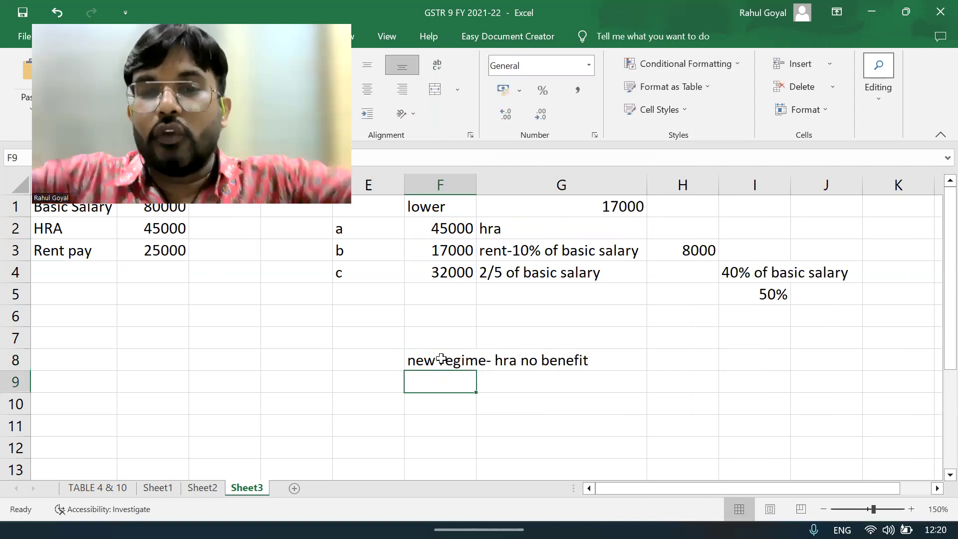